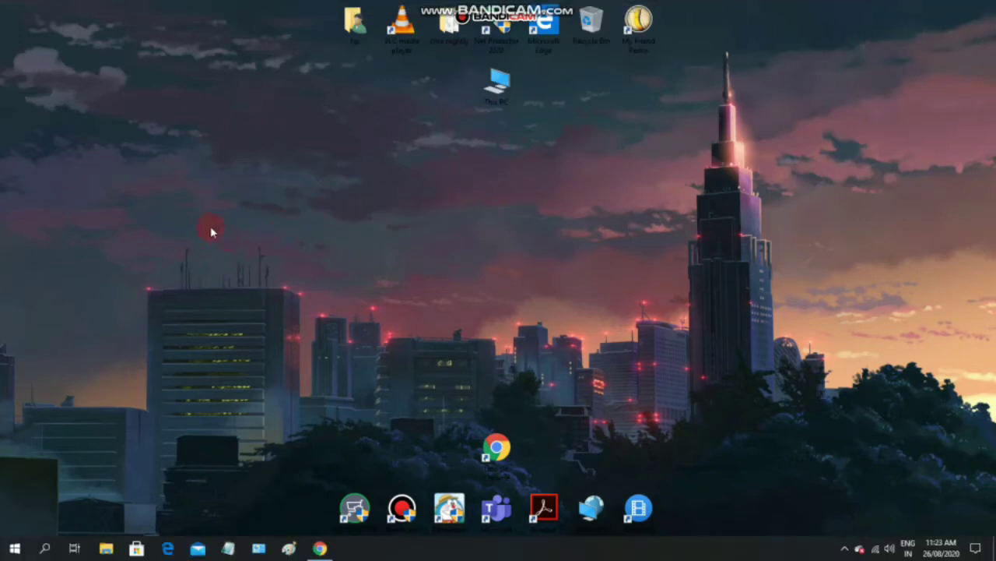
Step: Refresh the desktop twice from its right-click menu
{"action": "right_click", "coordinate": [289, 201]}
{"action": "left_click", "coordinate": [355, 234]}
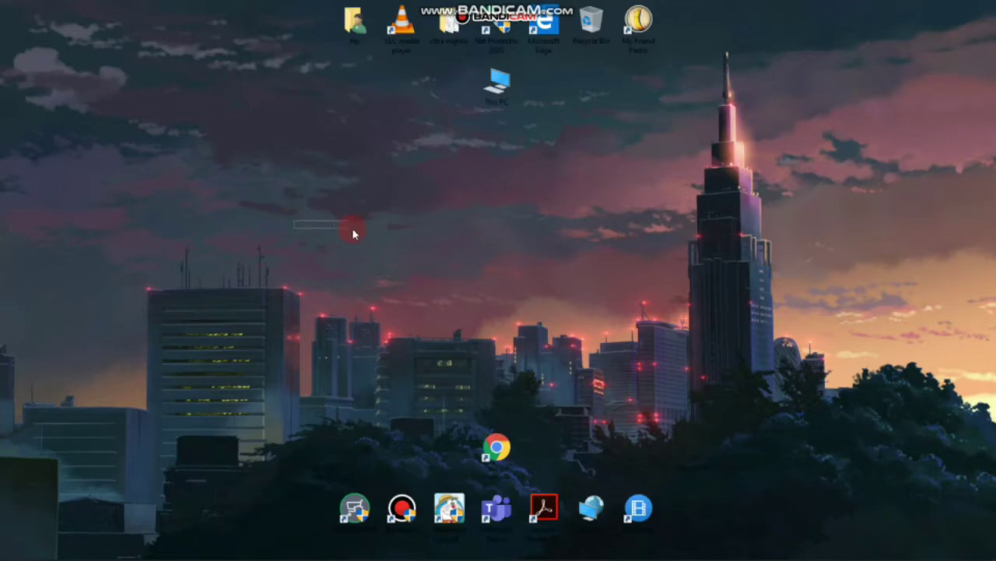
{"action": "right_click", "coordinate": [296, 221]}
{"action": "left_click", "coordinate": [369, 257]}
Step: Restore the Pokémaster QR code page in Chrome and scroll down to the Glalie tile
{"action": "mouse_move", "coordinate": [358, 555]}
{"action": "left_click", "coordinate": [320, 548]}
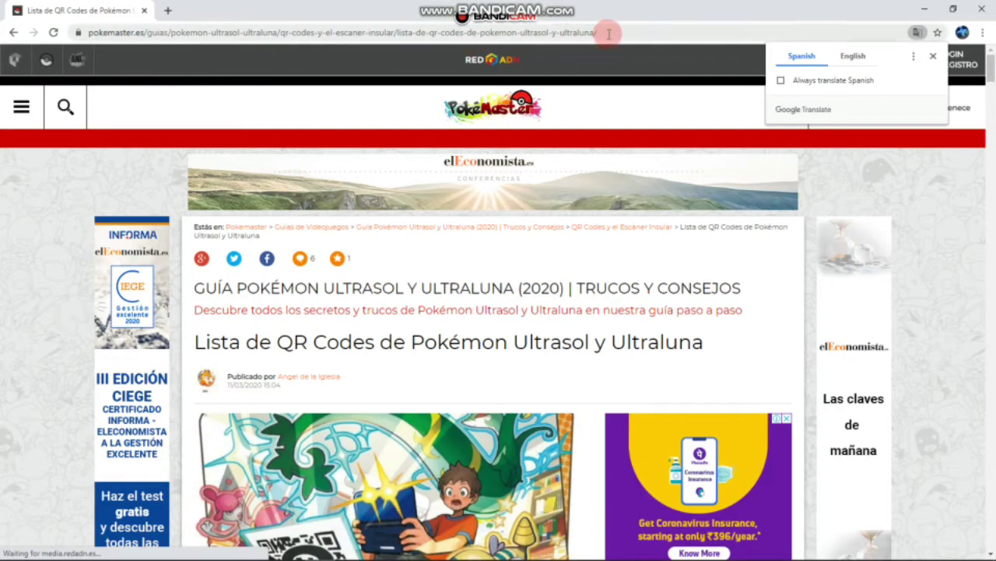
{"action": "left_click_drag", "start_coordinate": [605, 32], "coordinate": [88, 32]}
{"action": "left_click", "coordinate": [506, 254]}
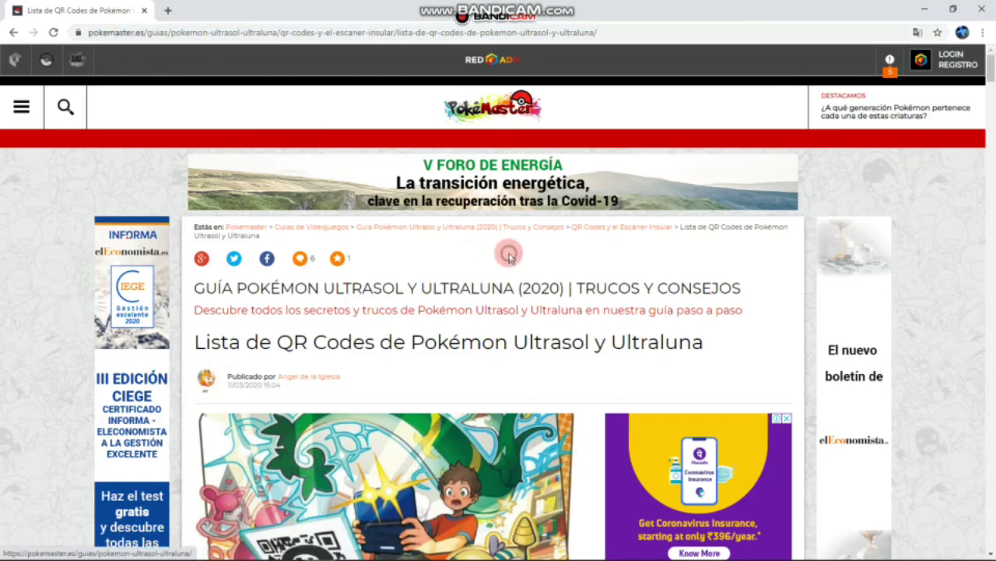
{"action": "scroll", "coordinate": [576, 251], "scroll_direction": "down", "scroll_amount": 10}
{"action": "scroll", "coordinate": [589, 254], "scroll_direction": "down", "scroll_amount": 15}
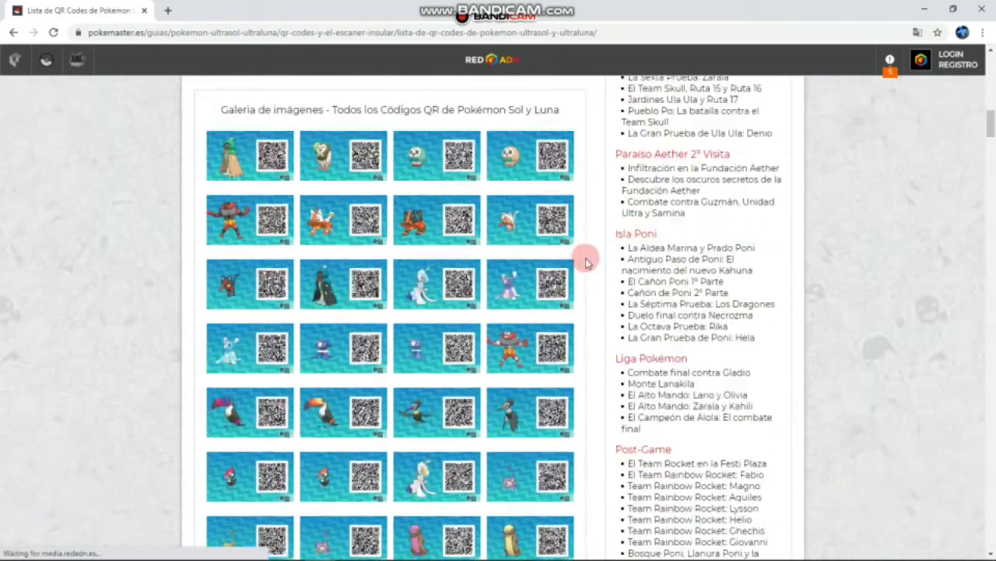
{"action": "scroll", "coordinate": [578, 269], "scroll_direction": "down", "scroll_amount": 20}
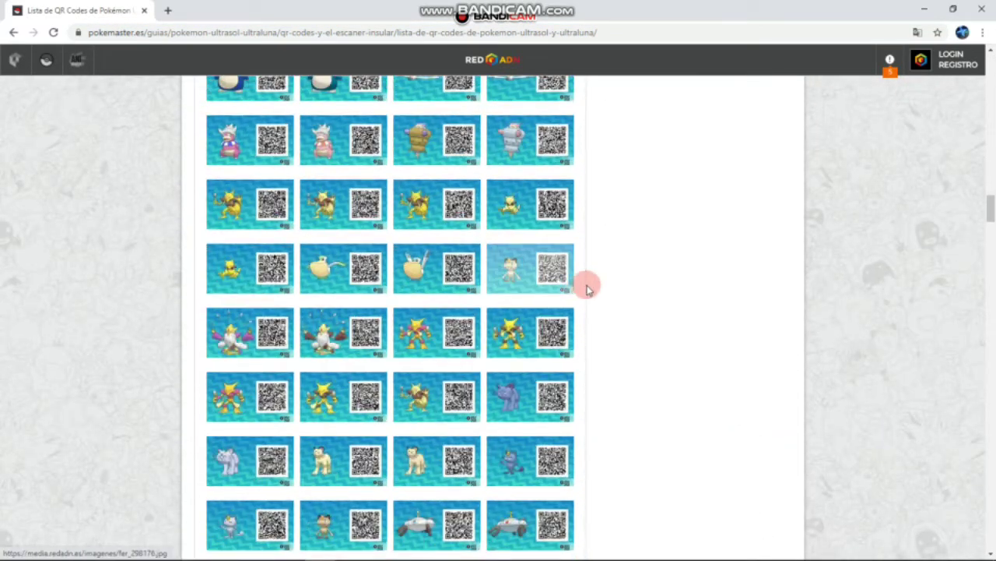
{"action": "scroll", "coordinate": [579, 292], "scroll_direction": "down", "scroll_amount": 20}
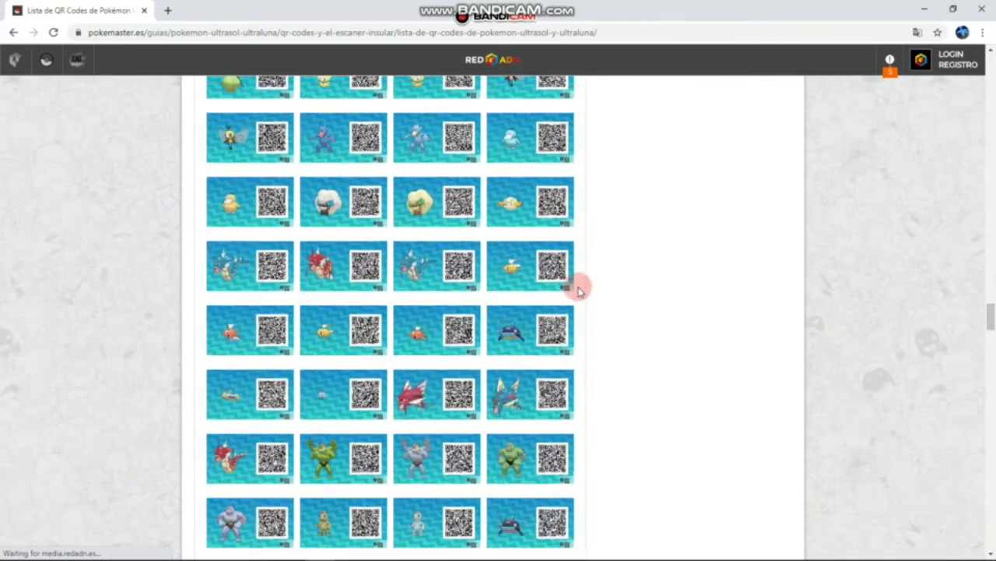
{"action": "scroll", "coordinate": [576, 293], "scroll_direction": "down", "scroll_amount": 20}
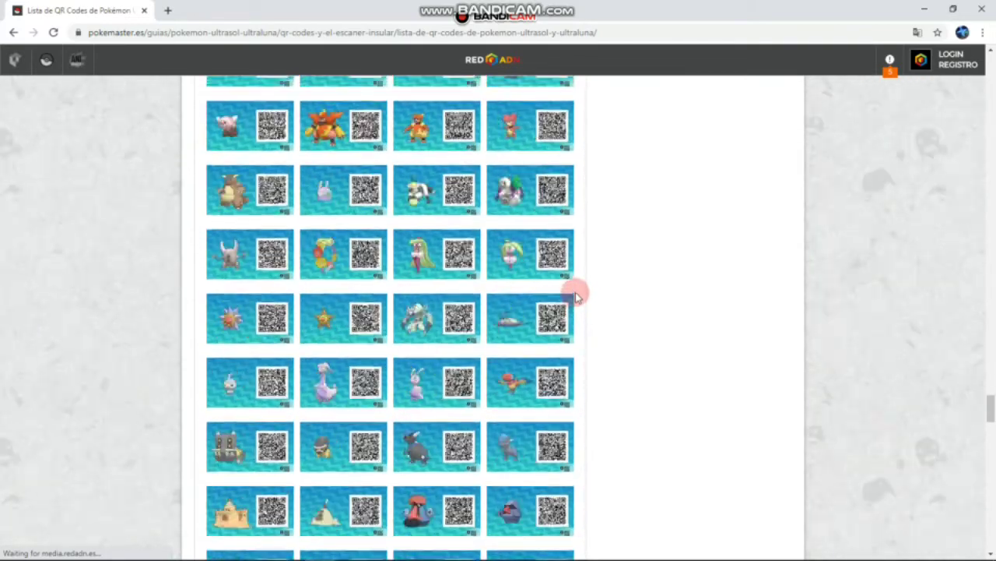
{"action": "scroll", "coordinate": [589, 292], "scroll_direction": "down", "scroll_amount": 10}
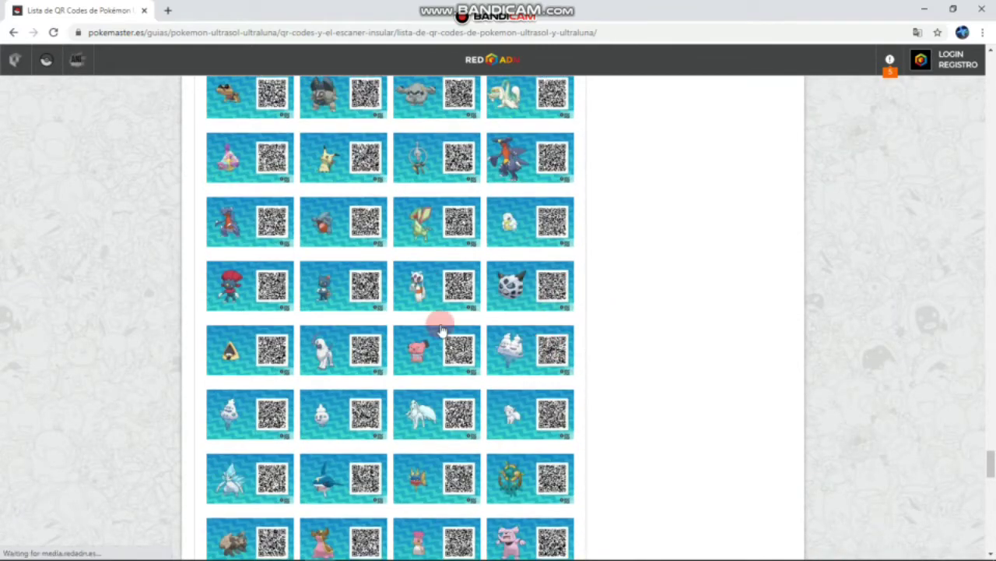
Step: Save the Glalie QR image as fer_297881.jpg into the citra qr scan folder
{"action": "right_click", "coordinate": [559, 285]}
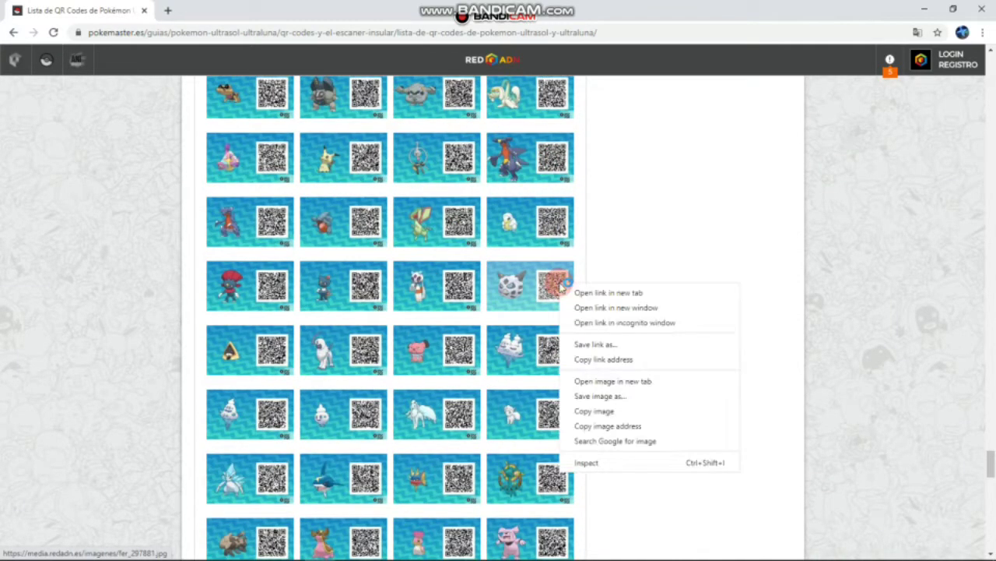
{"action": "left_click", "coordinate": [628, 343]}
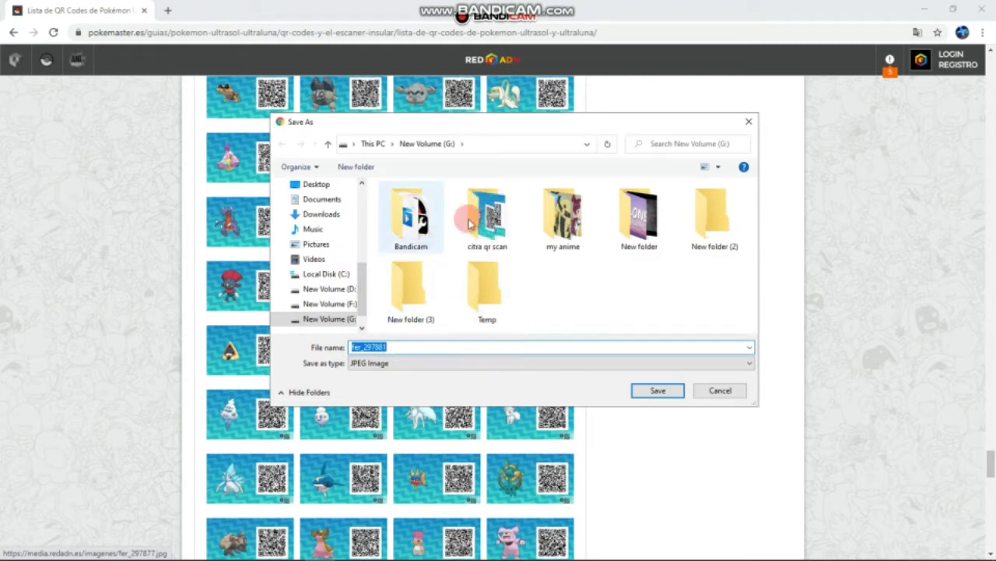
{"action": "double_click", "coordinate": [491, 216]}
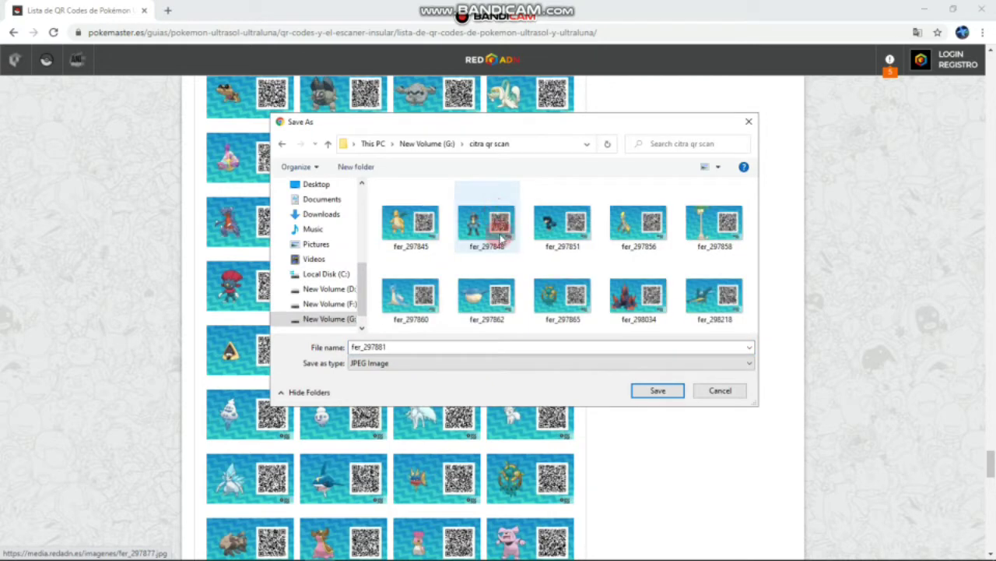
{"action": "left_click", "coordinate": [658, 390]}
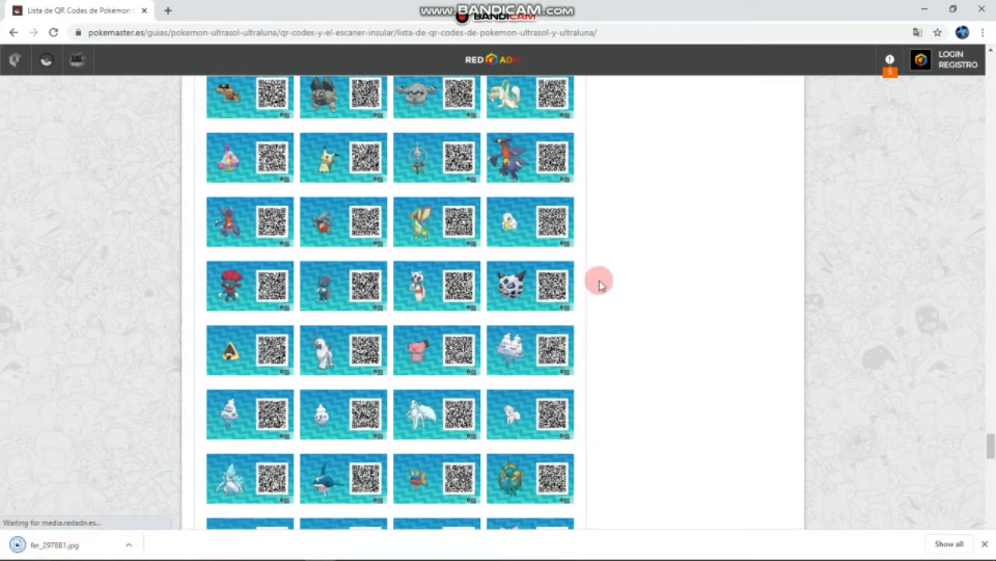
Step: Close Chrome and open the fer_297881 Glalie image in Paint
{"action": "left_click", "coordinate": [982, 8]}
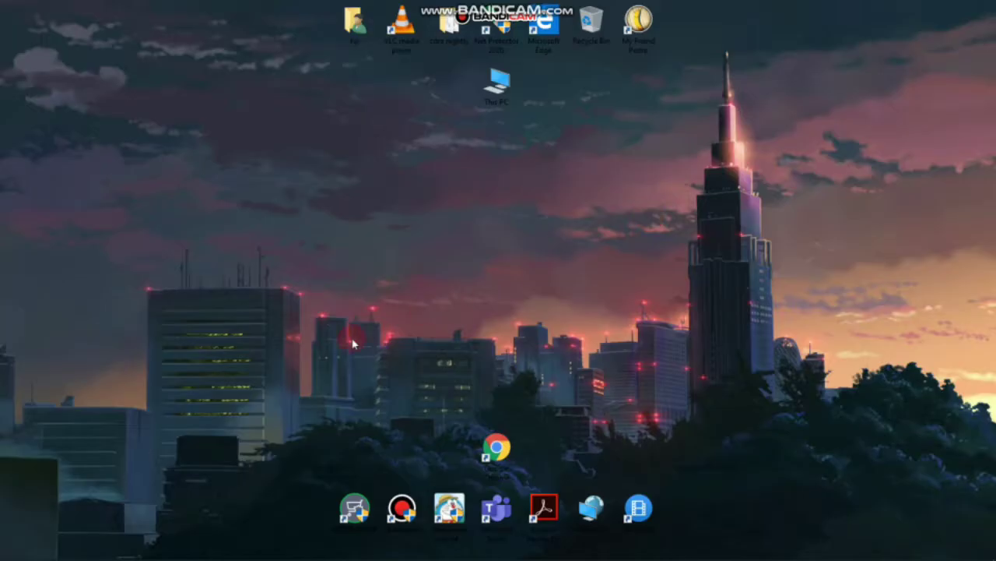
{"action": "left_click", "coordinate": [289, 550]}
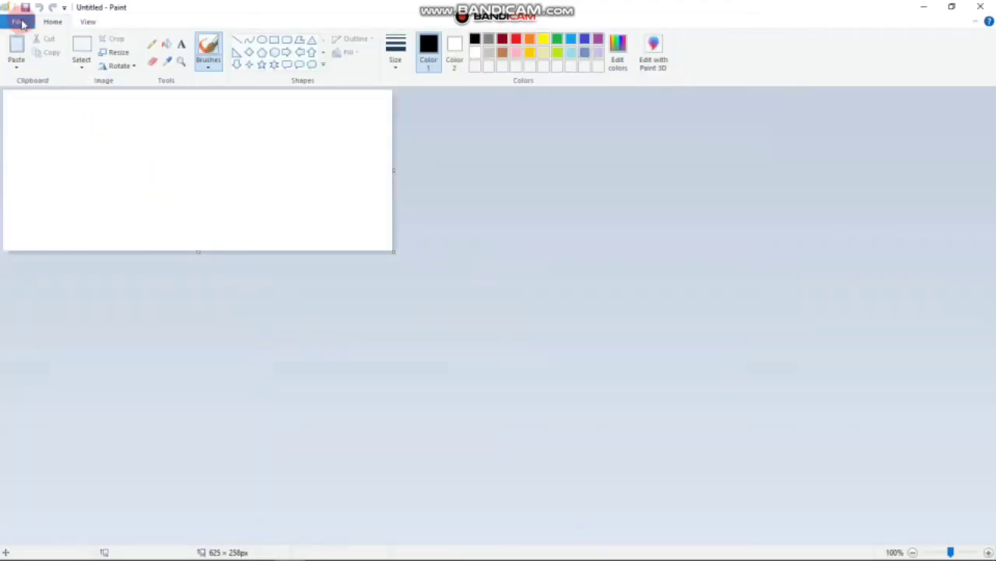
{"action": "left_click", "coordinate": [18, 22]}
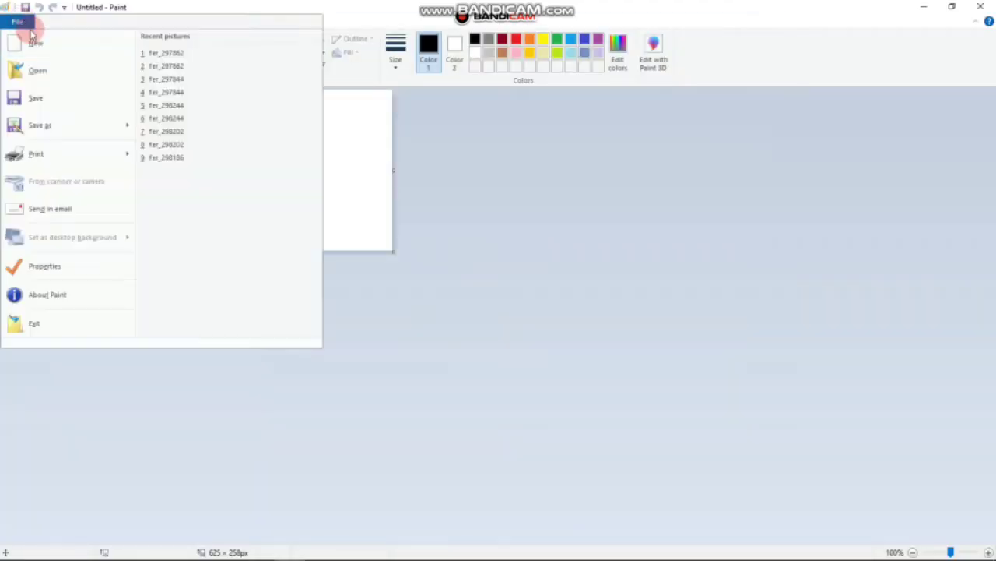
{"action": "left_click", "coordinate": [46, 66]}
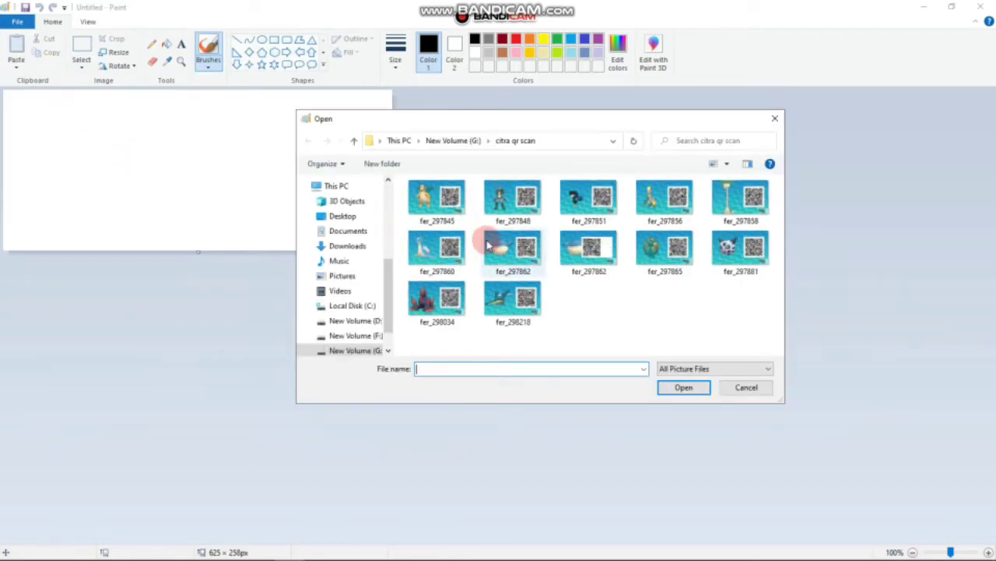
{"action": "left_click", "coordinate": [735, 253]}
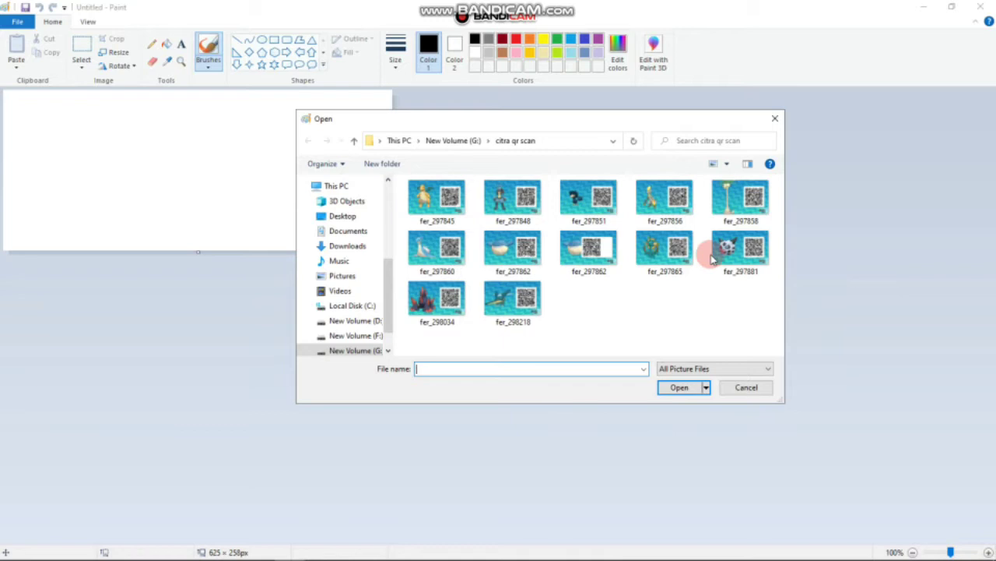
{"action": "left_click", "coordinate": [668, 387]}
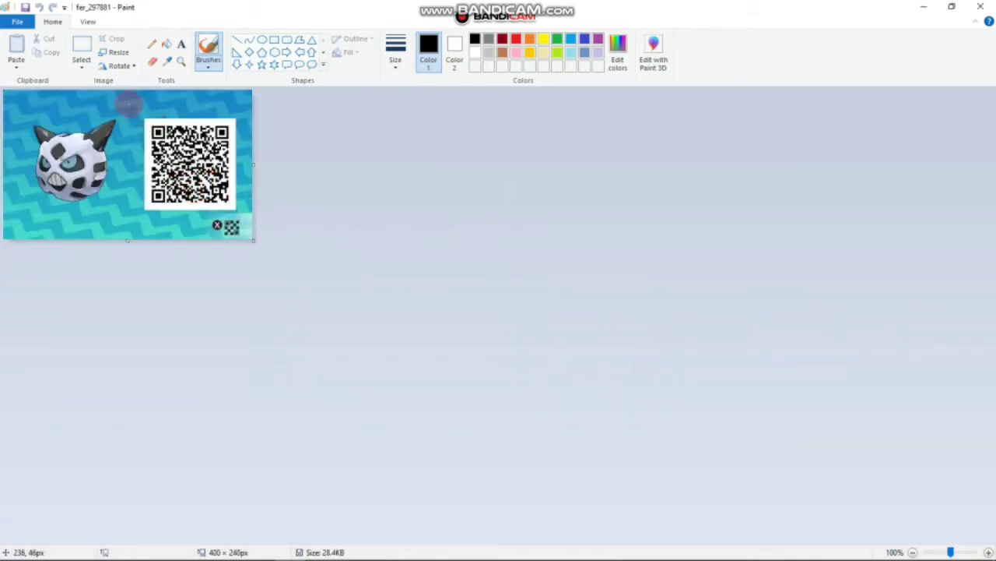
Step: Select the QR code block and shift it about 50 px left
{"action": "left_click", "coordinate": [79, 48]}
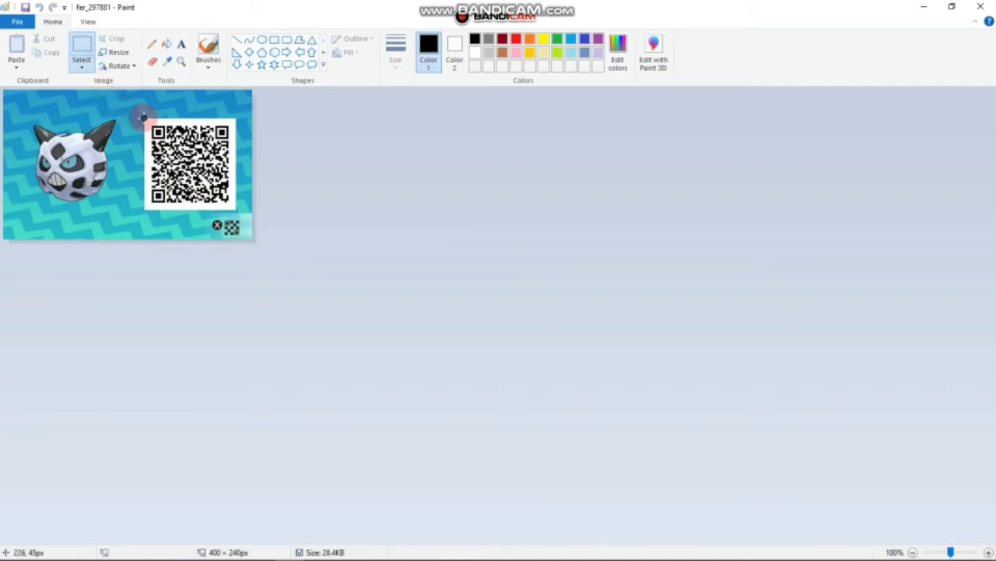
{"action": "left_click_drag", "start_coordinate": [149, 127], "coordinate": [234, 209]}
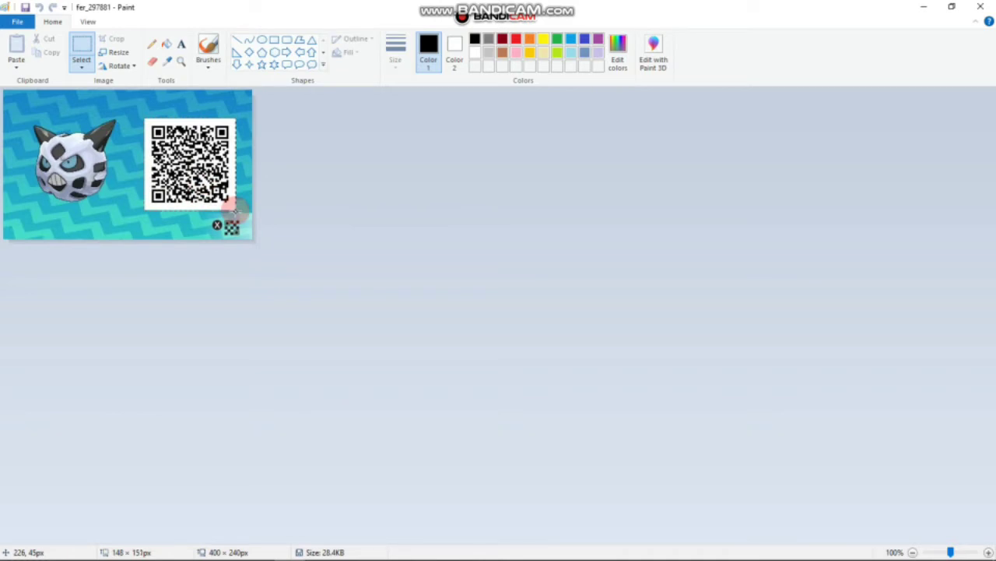
{"action": "left_click_drag", "start_coordinate": [210, 181], "coordinate": [161, 186]}
Step: Save the picture as fer_297881 in PNG format and close Paint
{"action": "left_click", "coordinate": [17, 21]}
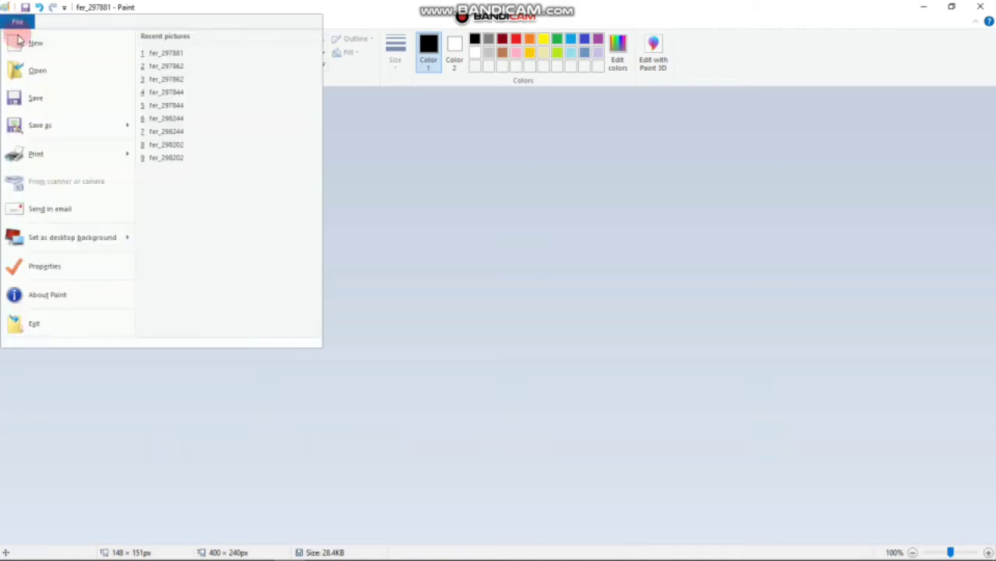
{"action": "mouse_move", "coordinate": [106, 125]}
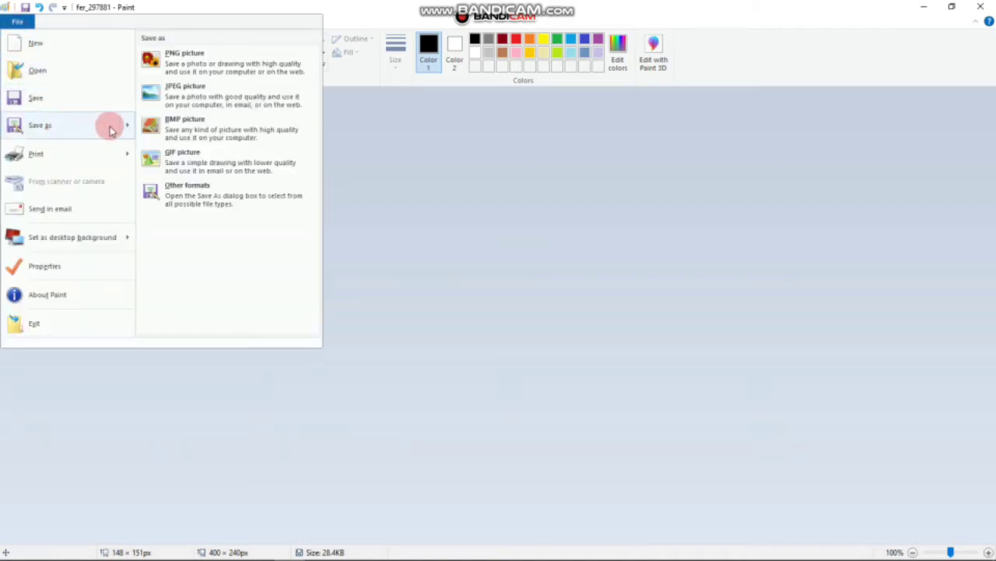
{"action": "left_click", "coordinate": [206, 62]}
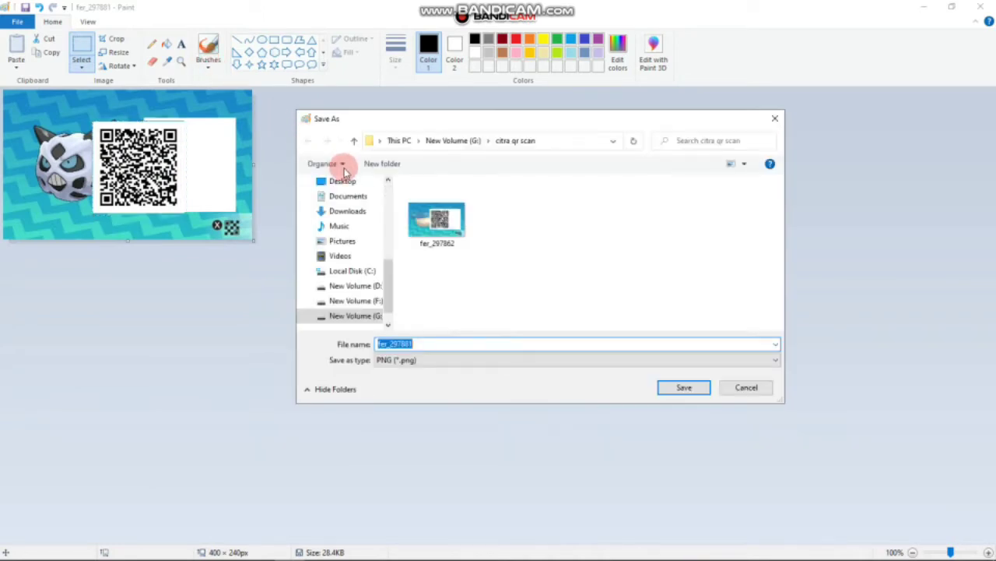
{"action": "left_click", "coordinate": [683, 388]}
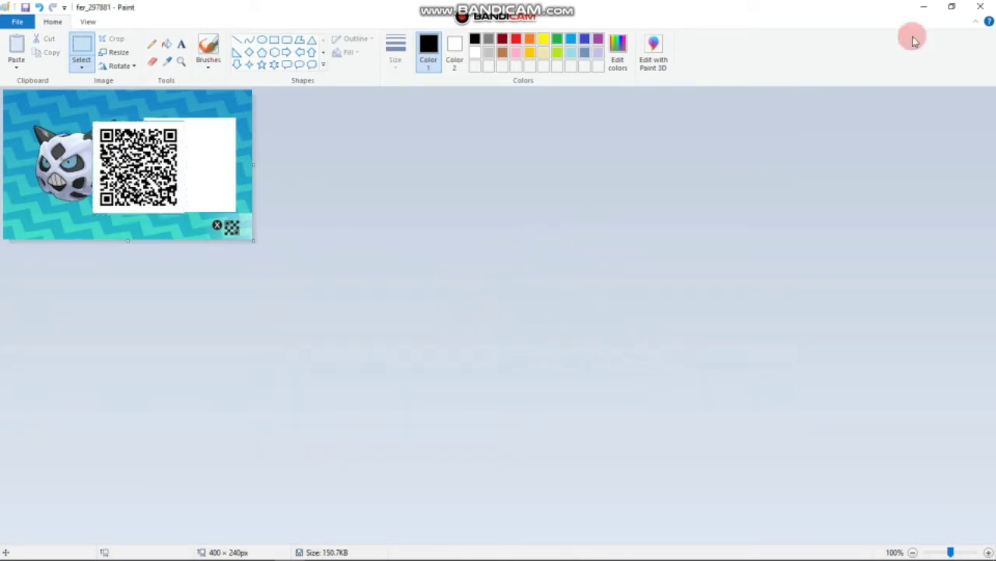
{"action": "left_click", "coordinate": [980, 6]}
{"action": "double_click", "coordinate": [449, 29]}
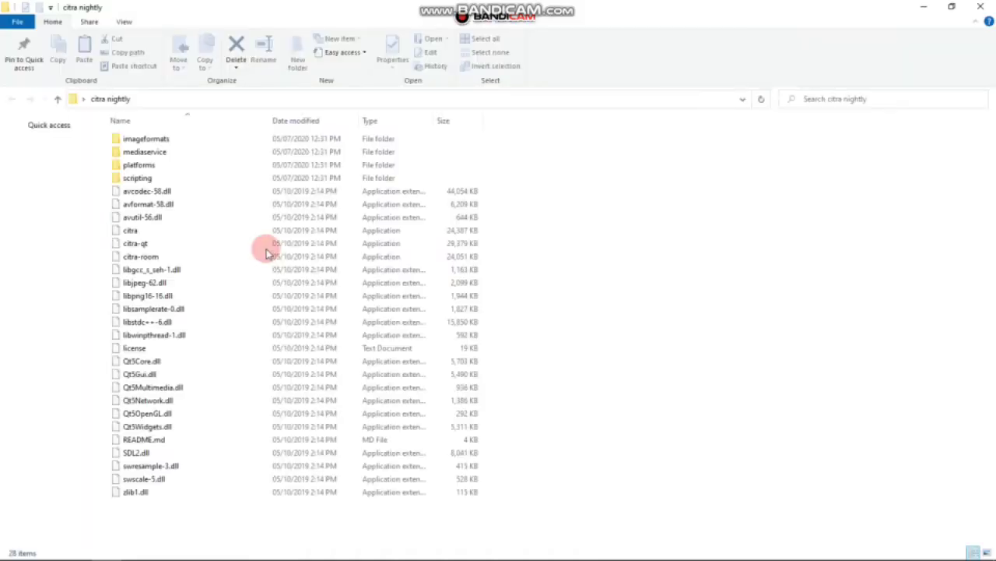
Step: Close the citra nightly folder window and get Citra Nightly 1372 showing its game list
{"action": "left_click", "coordinate": [182, 244]}
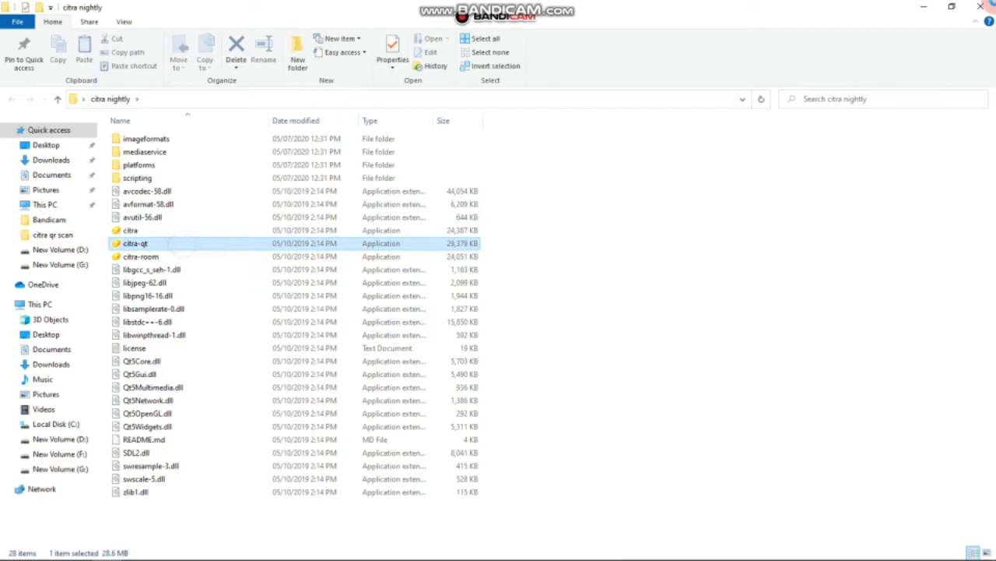
{"action": "left_click", "coordinate": [983, 6]}
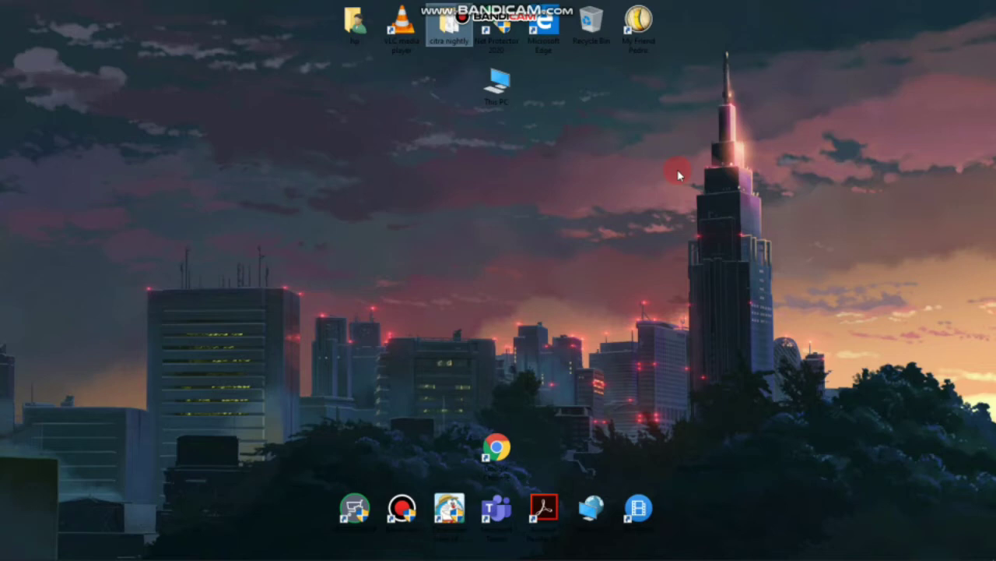
{"action": "right_click", "coordinate": [852, 277]}
{"action": "left_click", "coordinate": [795, 310]}
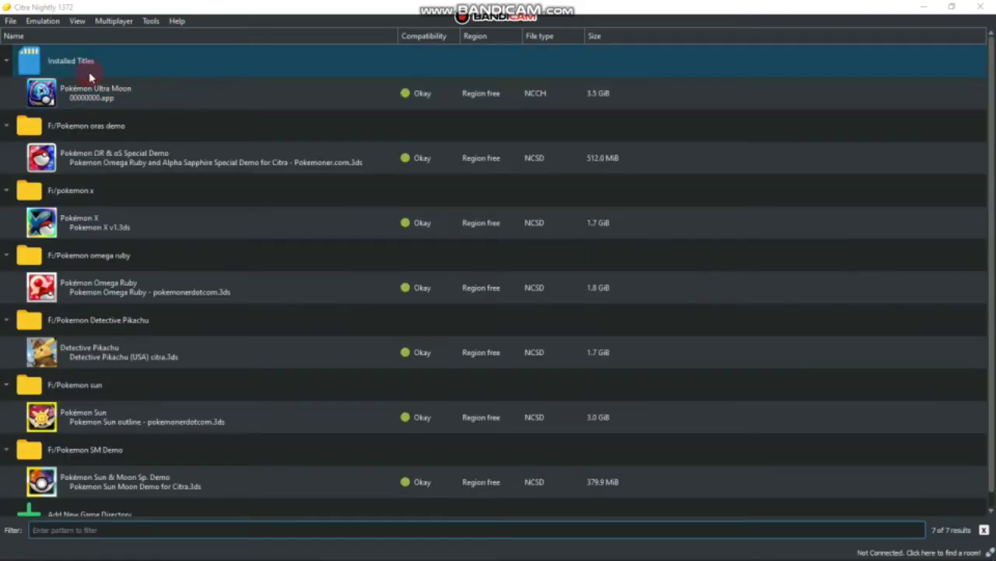
Step: In System > Camera, set the rear camera to Single (2D) Still Image with load prompting off
{"action": "left_click", "coordinate": [50, 25]}
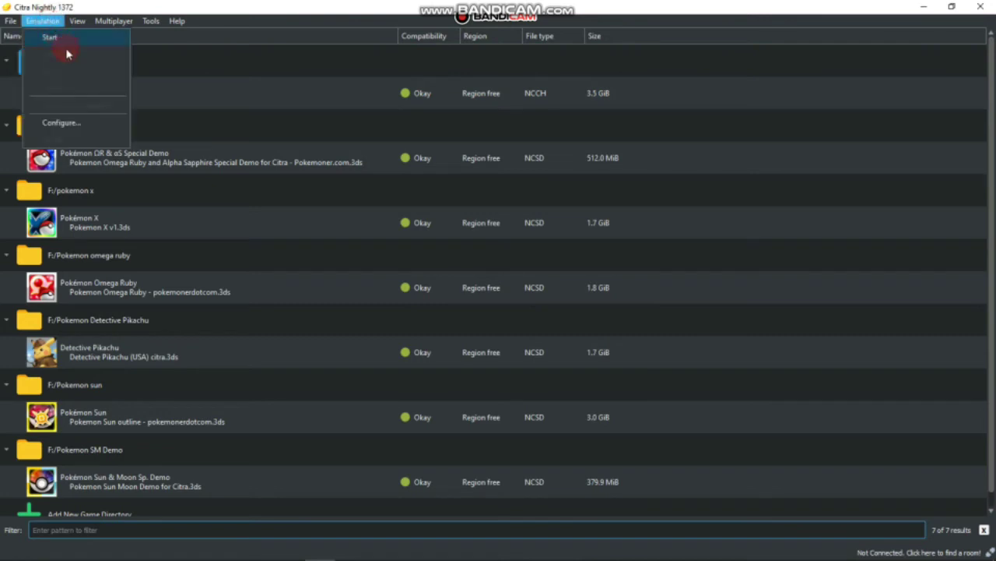
{"action": "left_click", "coordinate": [69, 122]}
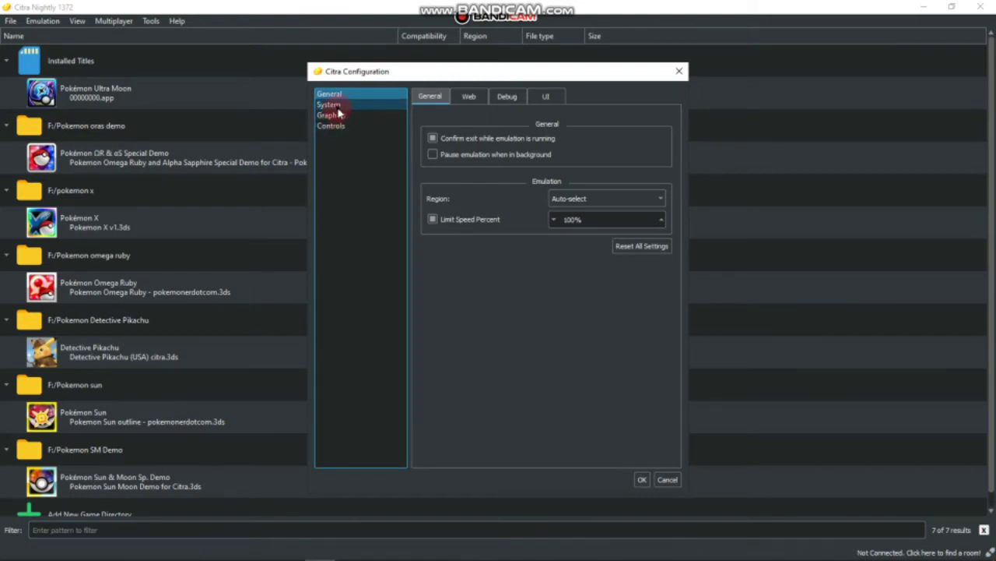
{"action": "left_click", "coordinate": [339, 107]}
{"action": "left_click", "coordinate": [514, 98]}
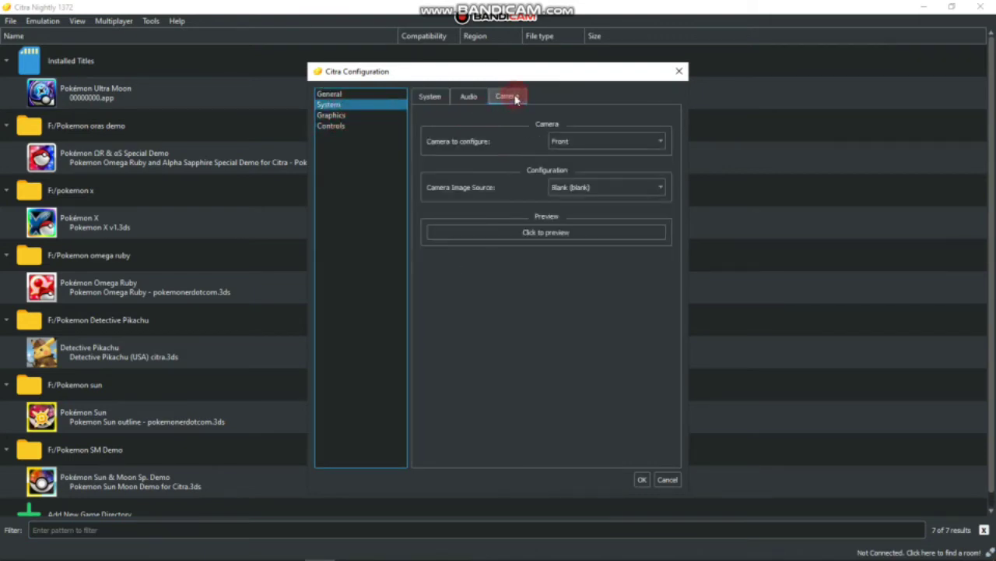
{"action": "left_click", "coordinate": [587, 143]}
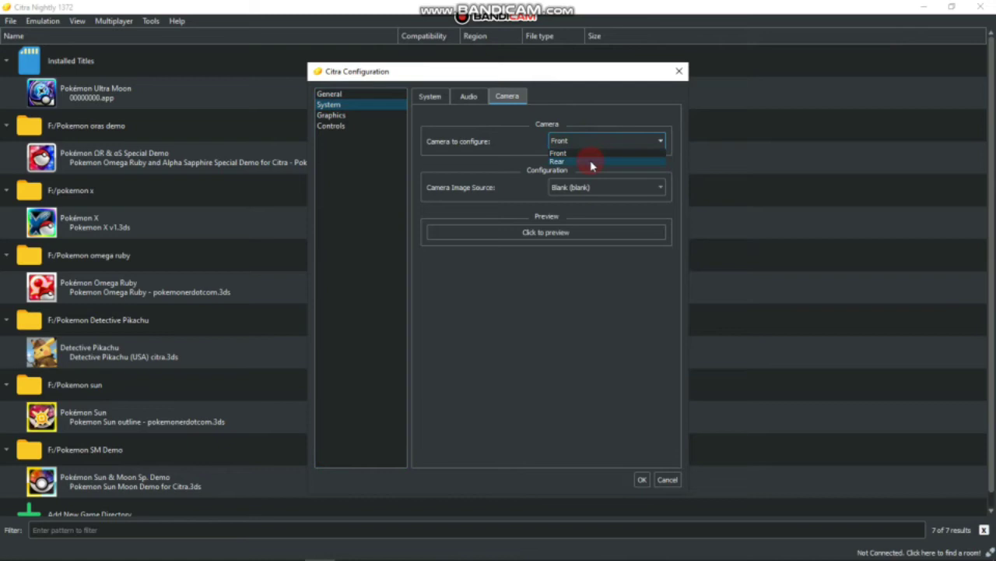
{"action": "left_click", "coordinate": [592, 163]}
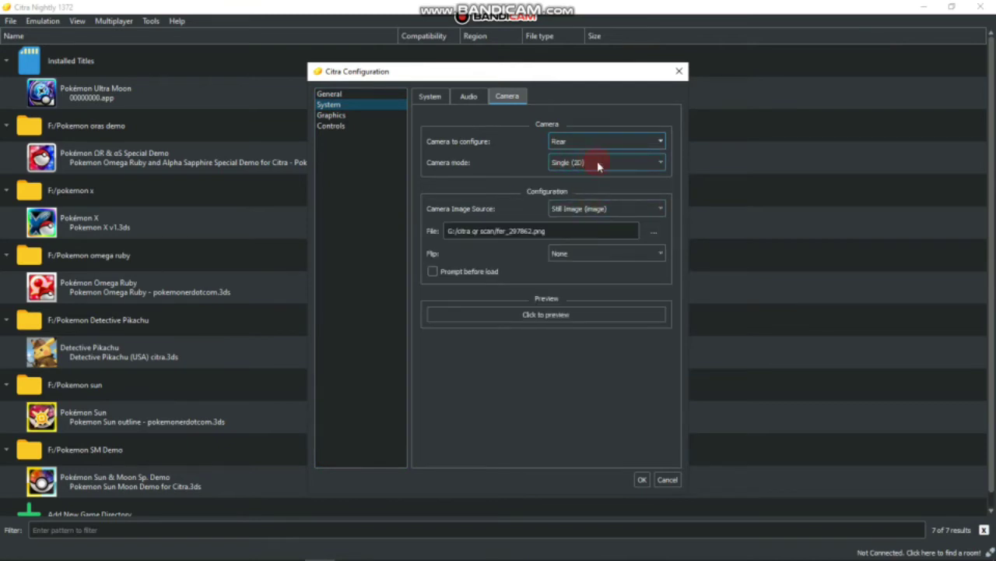
{"action": "left_click", "coordinate": [591, 164]}
{"action": "left_click", "coordinate": [584, 175]}
{"action": "left_click", "coordinate": [590, 205]}
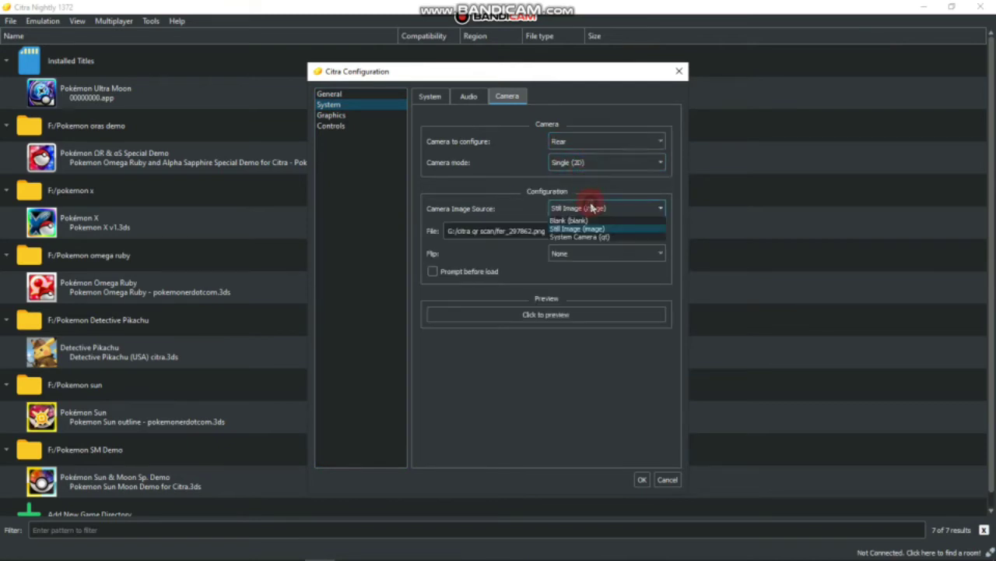
{"action": "left_click", "coordinate": [592, 228]}
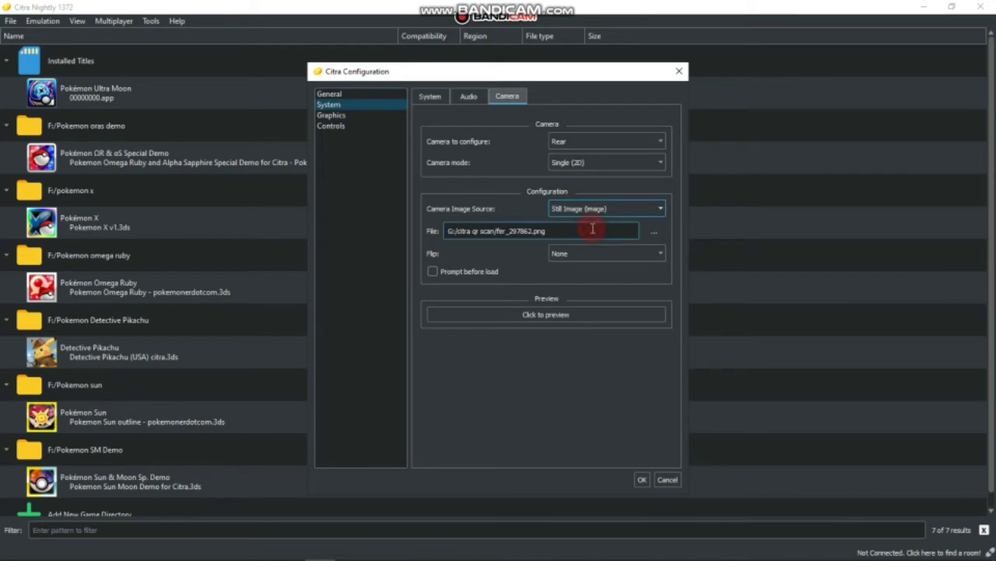
{"action": "left_click", "coordinate": [458, 272]}
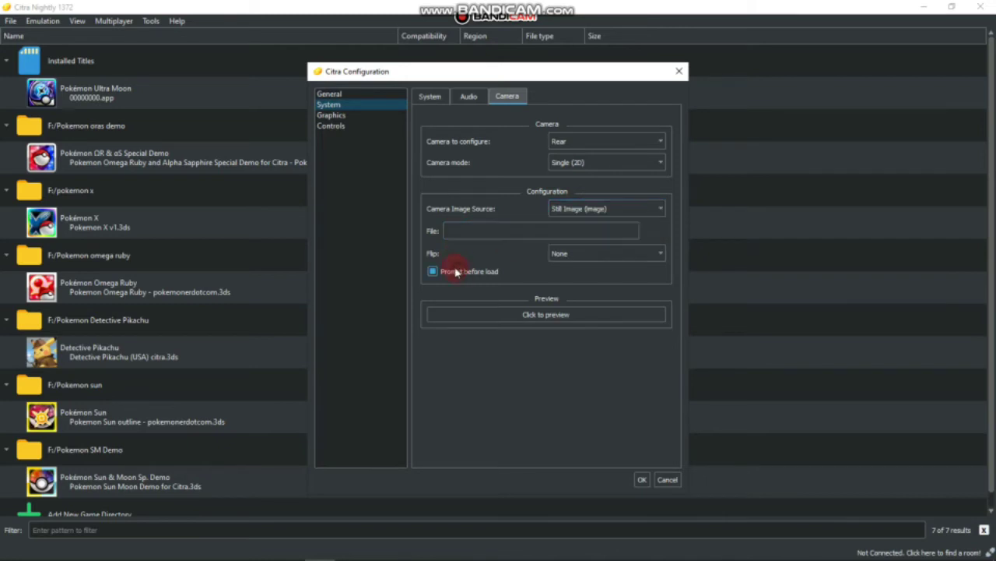
{"action": "left_click", "coordinate": [457, 274]}
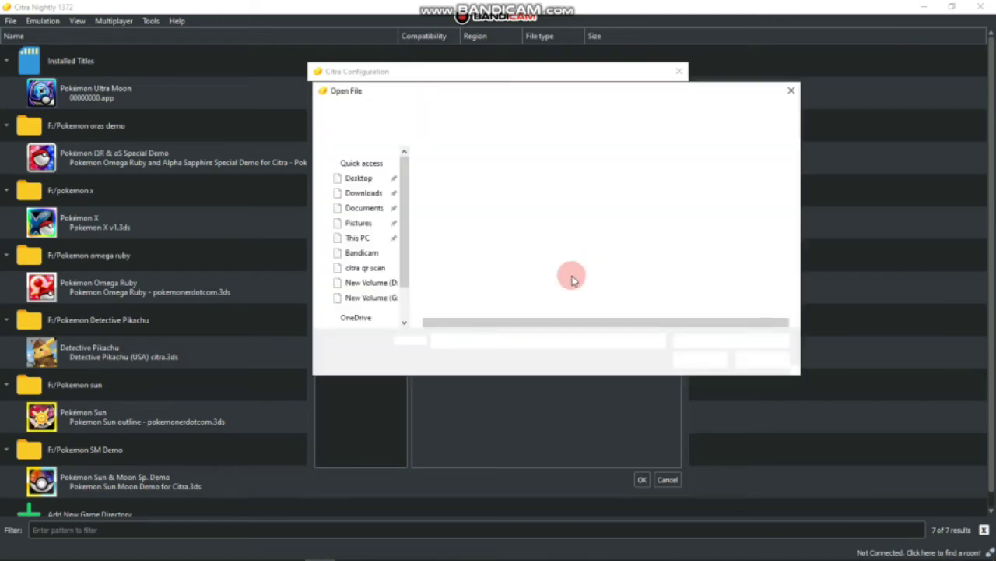
Step: Choose G:/citra qr scan/fer_297881.png as the camera image and confirm the configuration
{"action": "left_click", "coordinate": [368, 322]}
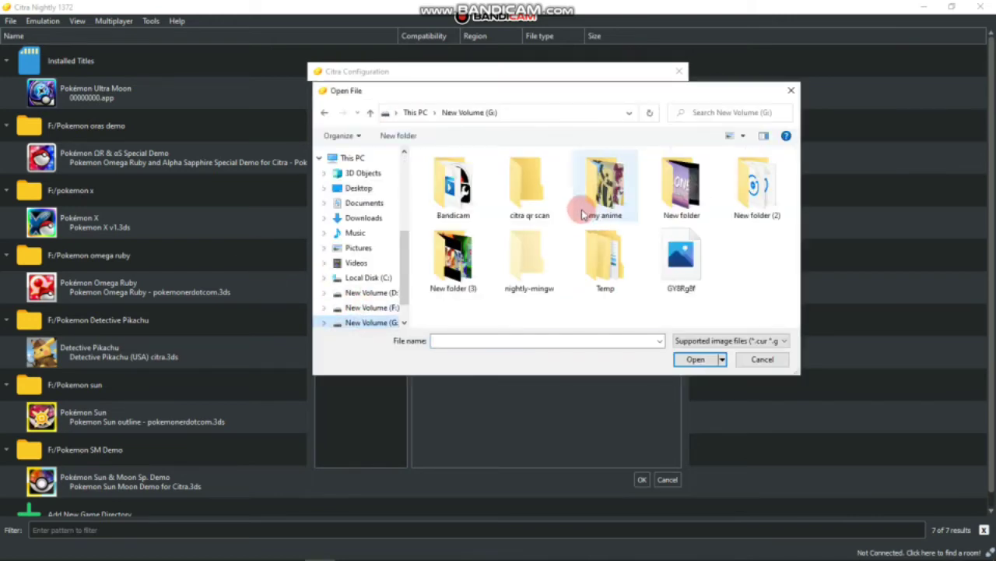
{"action": "double_click", "coordinate": [536, 187]}
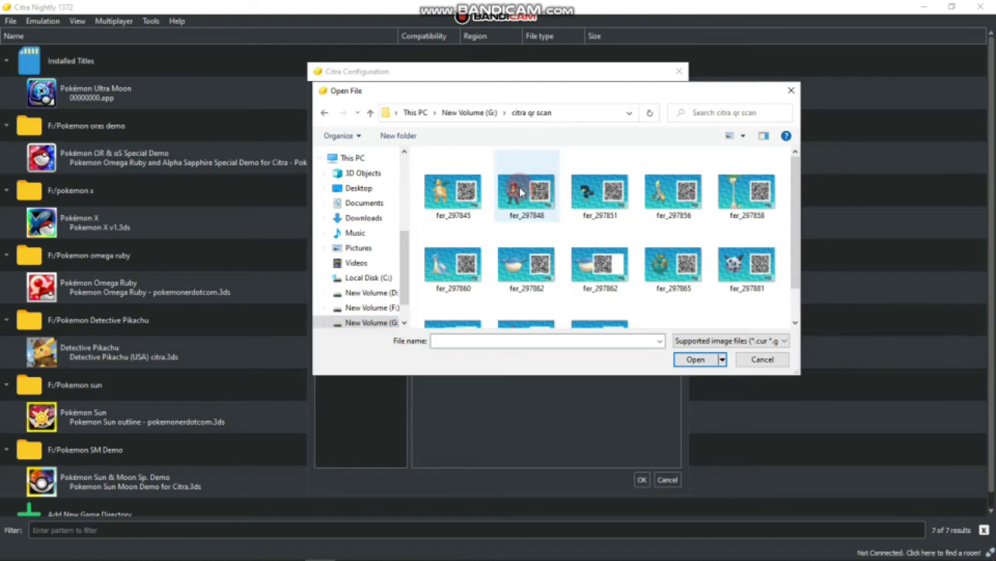
{"action": "scroll", "coordinate": [600, 257], "scroll_direction": "down", "scroll_amount": 1}
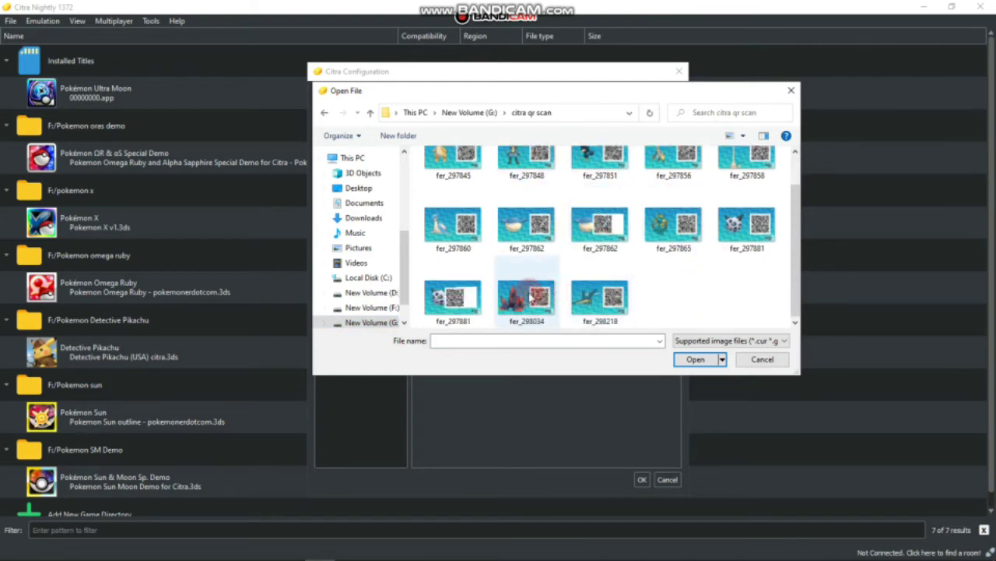
{"action": "left_click", "coordinate": [454, 298]}
{"action": "left_click", "coordinate": [723, 362]}
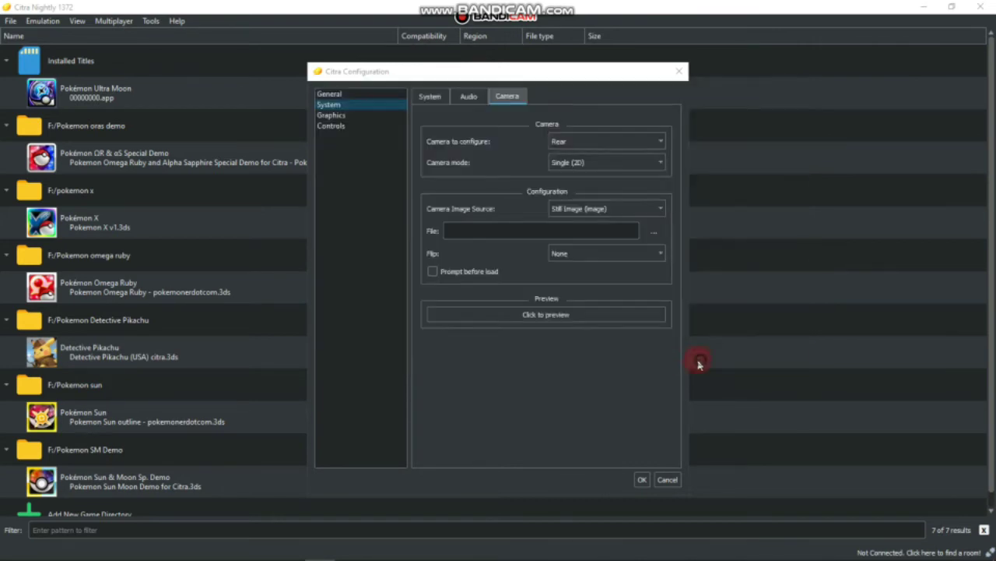
{"action": "left_click", "coordinate": [640, 481]}
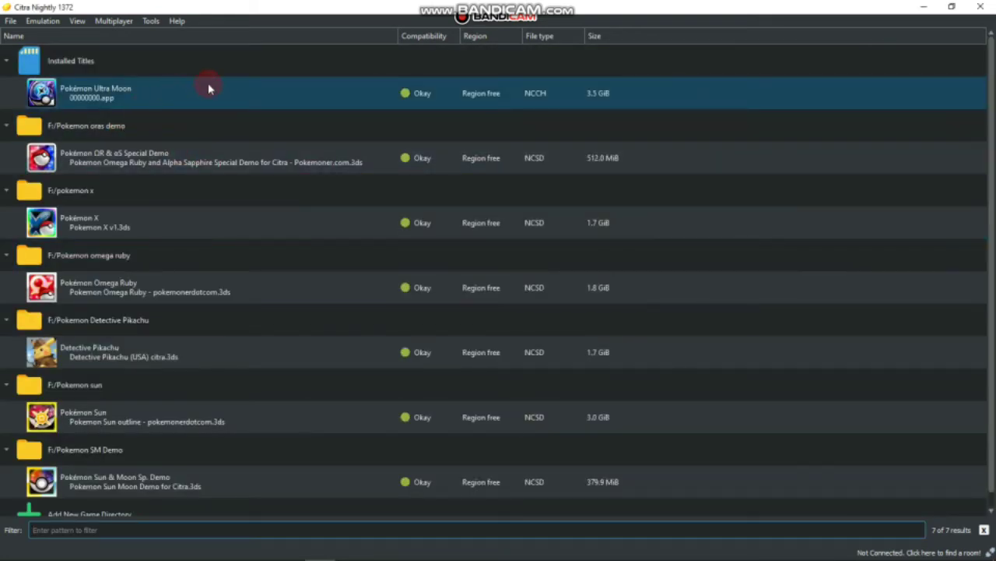
Step: Launch Pokémon Ultra Moon, face the character downward, and bring up the touch-screen menu
{"action": "left_click", "coordinate": [208, 87]}
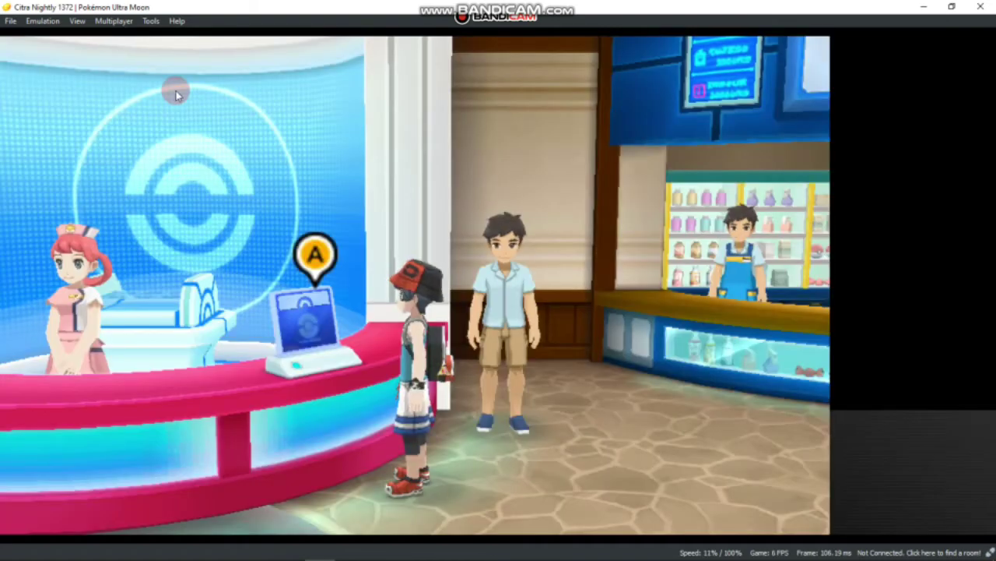
{"action": "key", "text": "Down"}
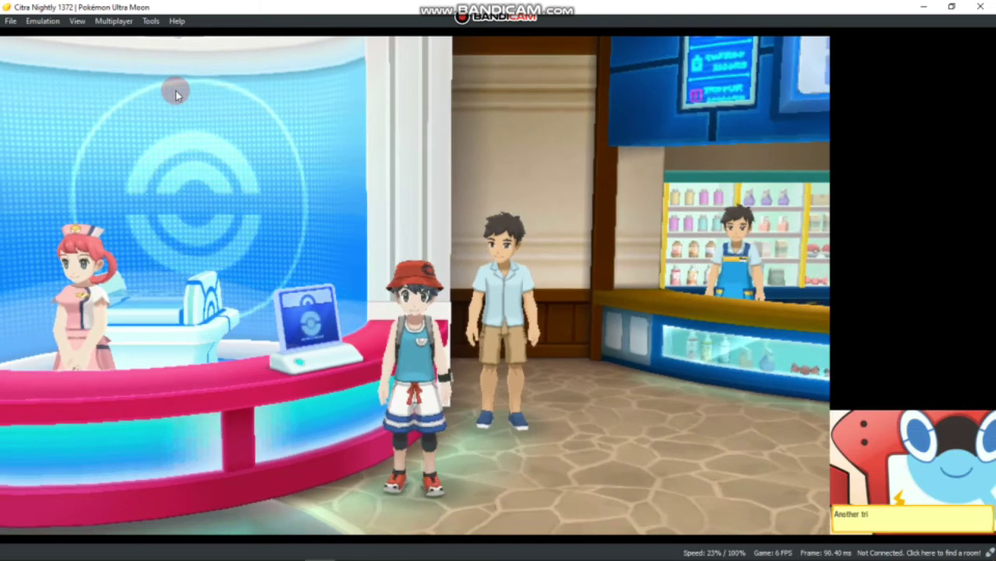
{"action": "key", "text": "z"}
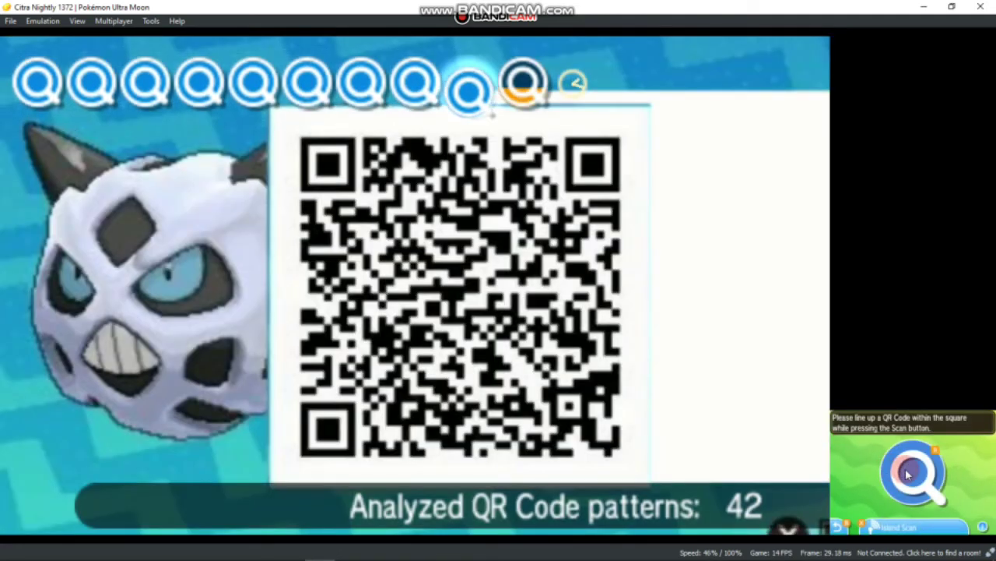
Step: Scan the Glalie QR code and tap through the analysis, Pokédex update and scan-points messages
{"action": "left_click", "coordinate": [906, 471]}
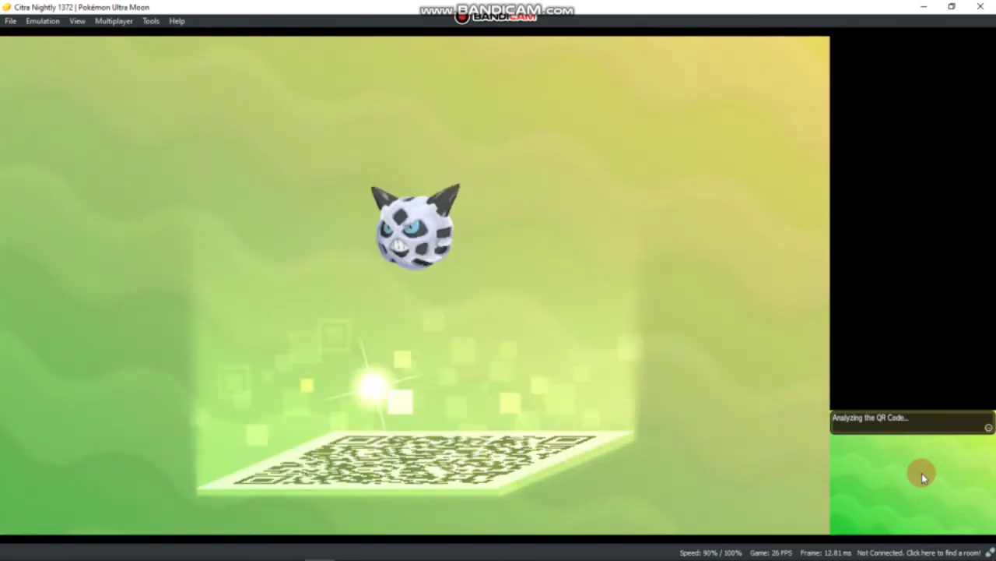
{"action": "left_click", "coordinate": [871, 452]}
{"action": "left_click", "coordinate": [869, 449]}
{"action": "left_click", "coordinate": [871, 446]}
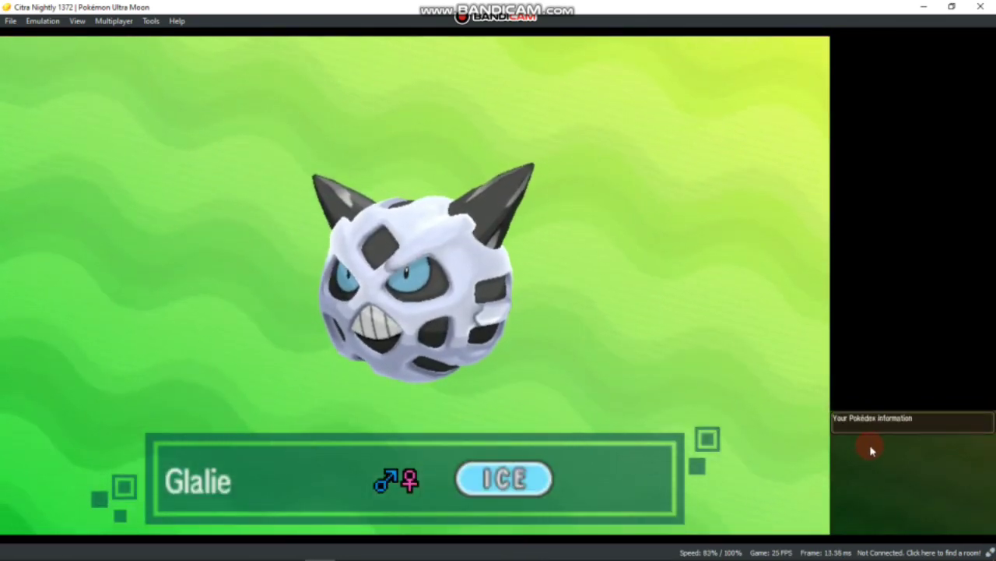
{"action": "left_click", "coordinate": [947, 449]}
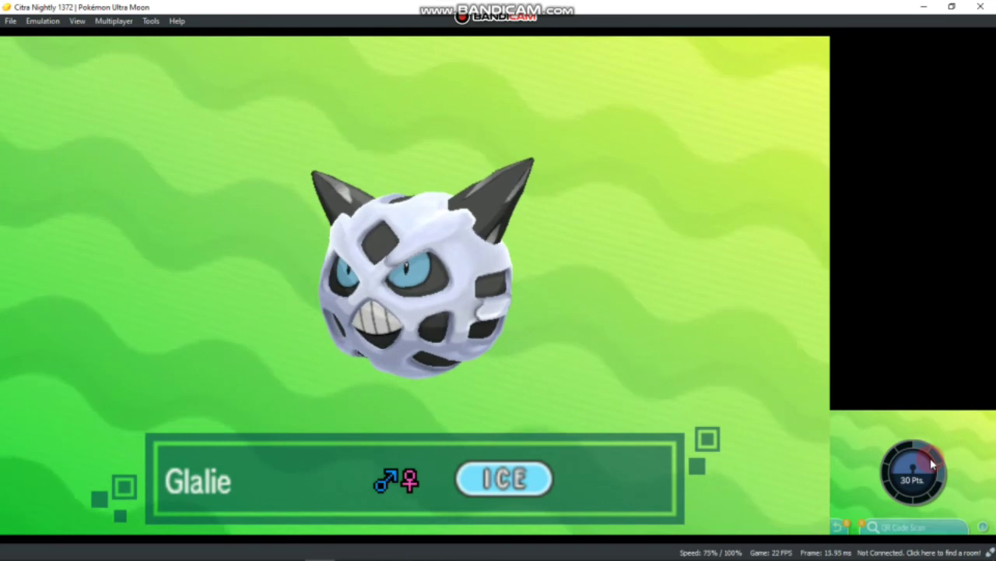
{"action": "left_click", "coordinate": [933, 463]}
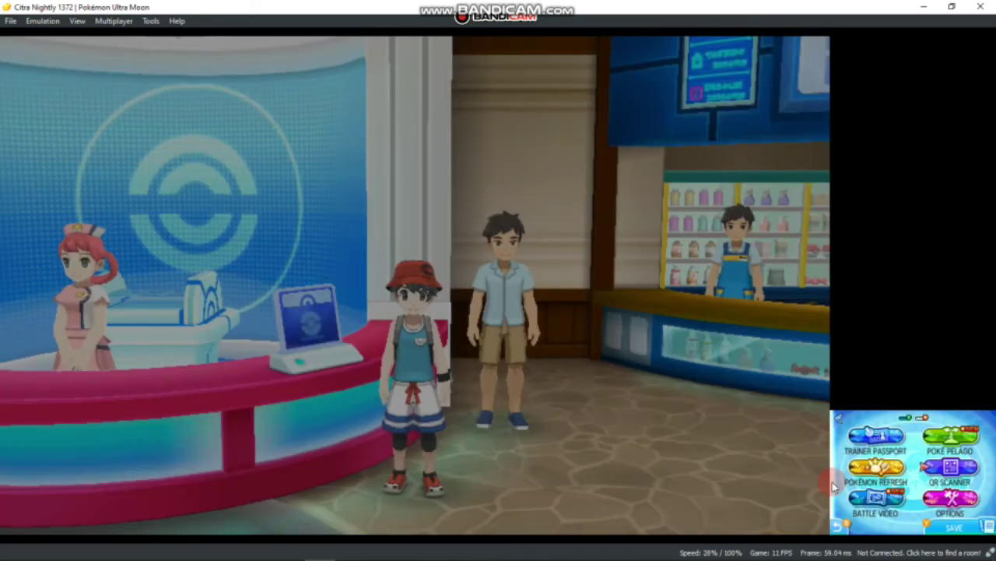
Step: At the counter PC, step through Box 1 summaries from Rattata and Vaporeon on to Salazzle and Pancham
{"action": "key", "text": "Left"}
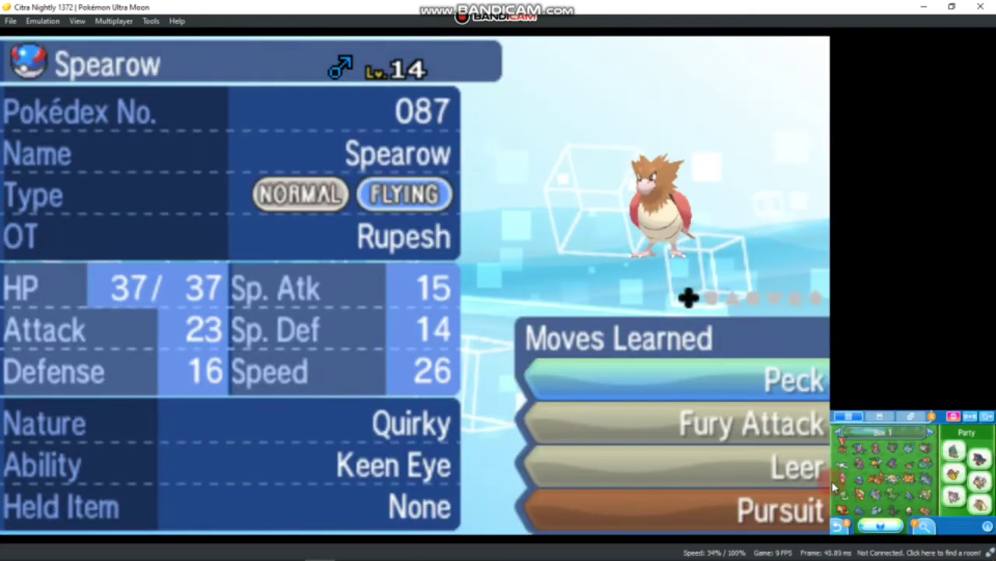
{"action": "key", "text": "Right"}
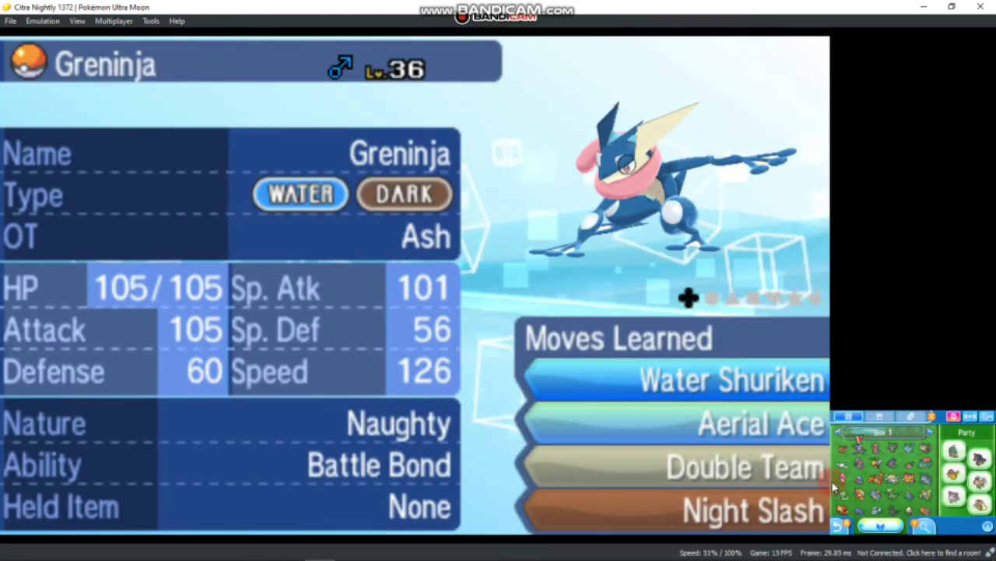
{"action": "key", "text": "Right"}
{"action": "key", "text": "Right"}
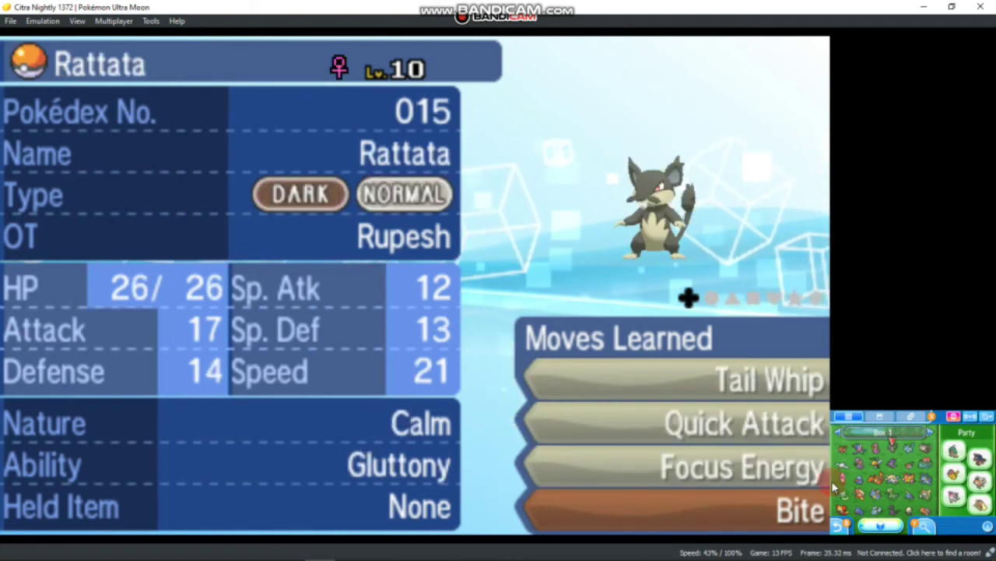
{"action": "key", "text": "Right"}
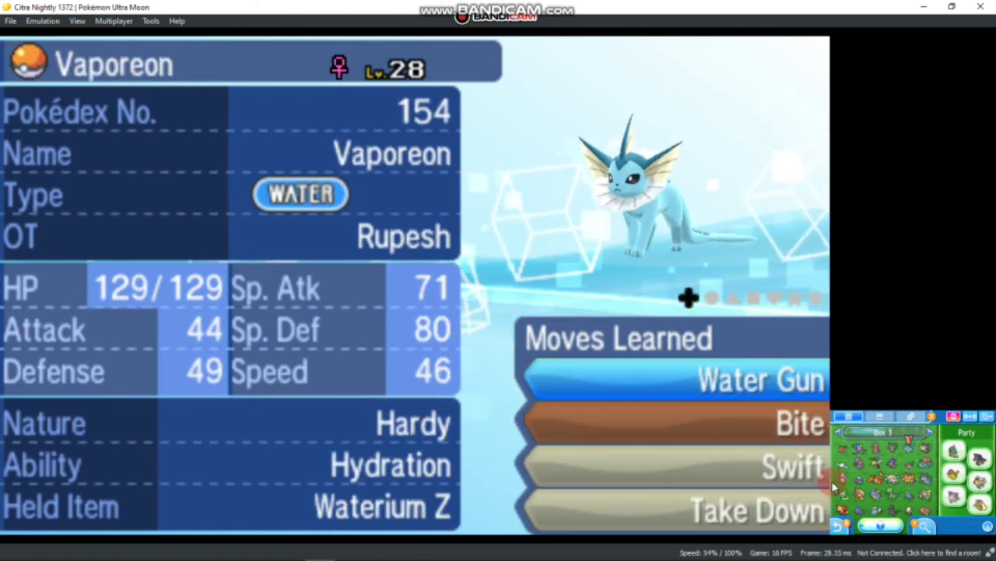
{"action": "key", "text": "Right"}
{"action": "key", "text": "Right"}
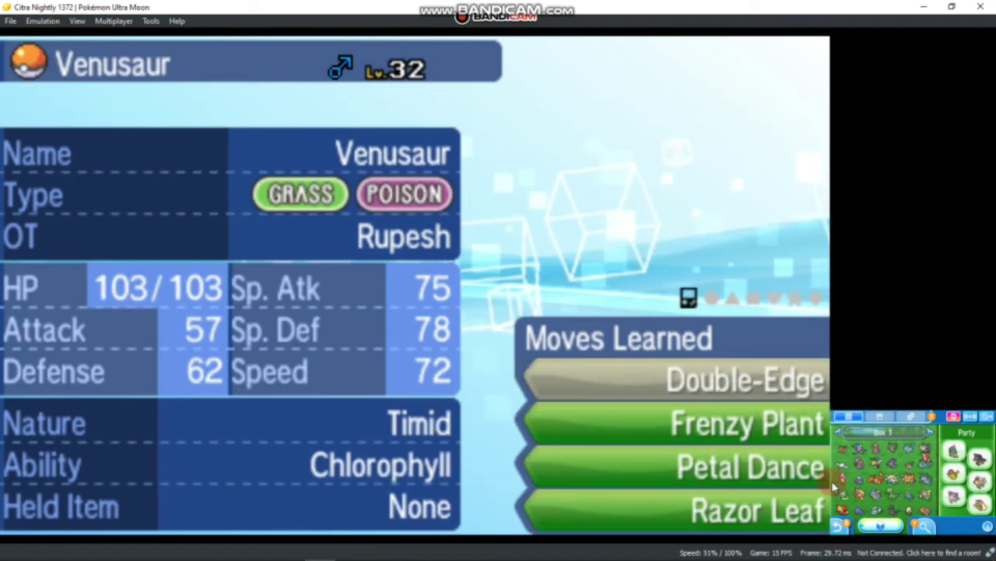
{"action": "key", "text": "Right"}
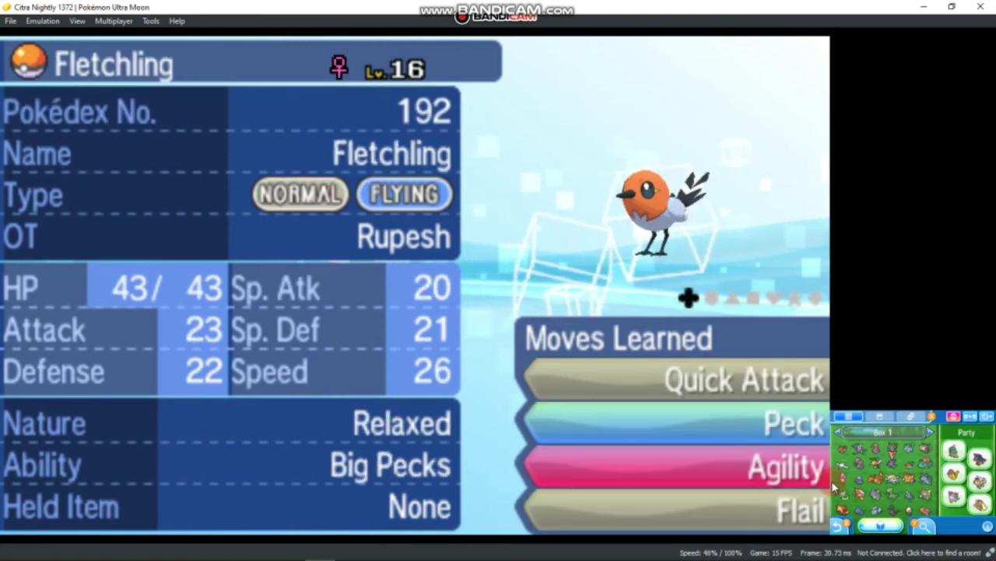
{"action": "key", "text": "Right"}
{"action": "key", "text": "Right"}
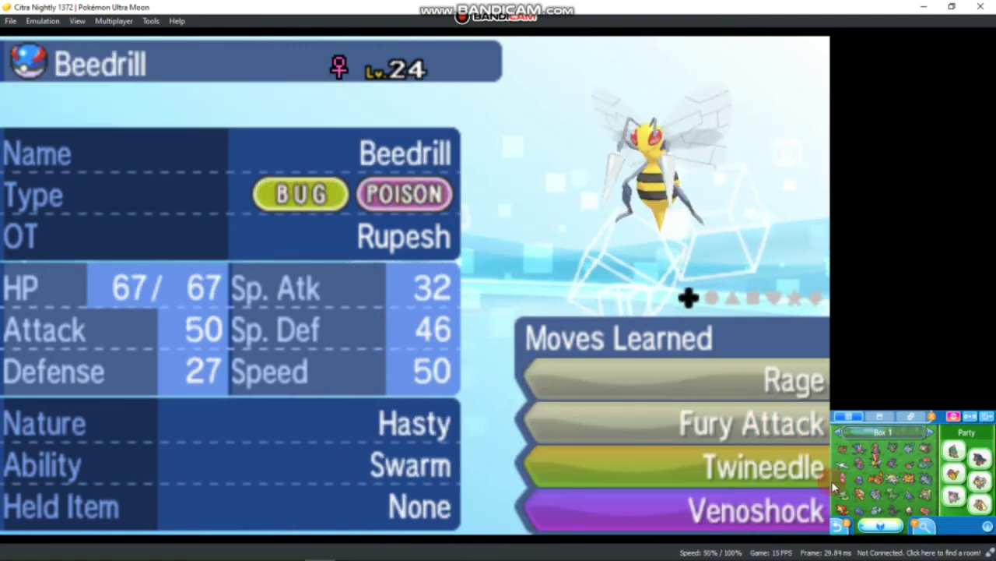
{"action": "key", "text": "Right"}
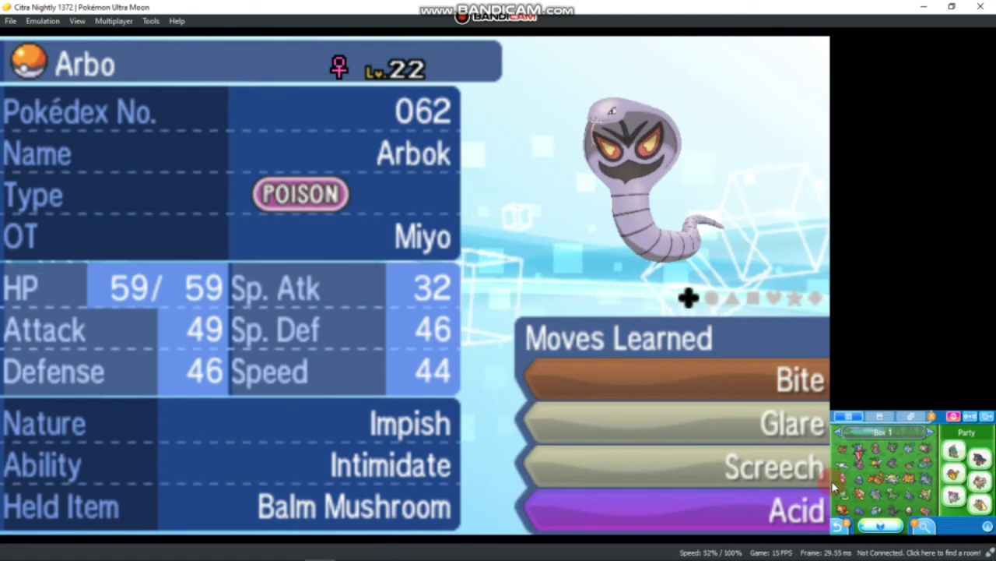
{"action": "key", "text": "Right"}
{"action": "key", "text": "Right"}
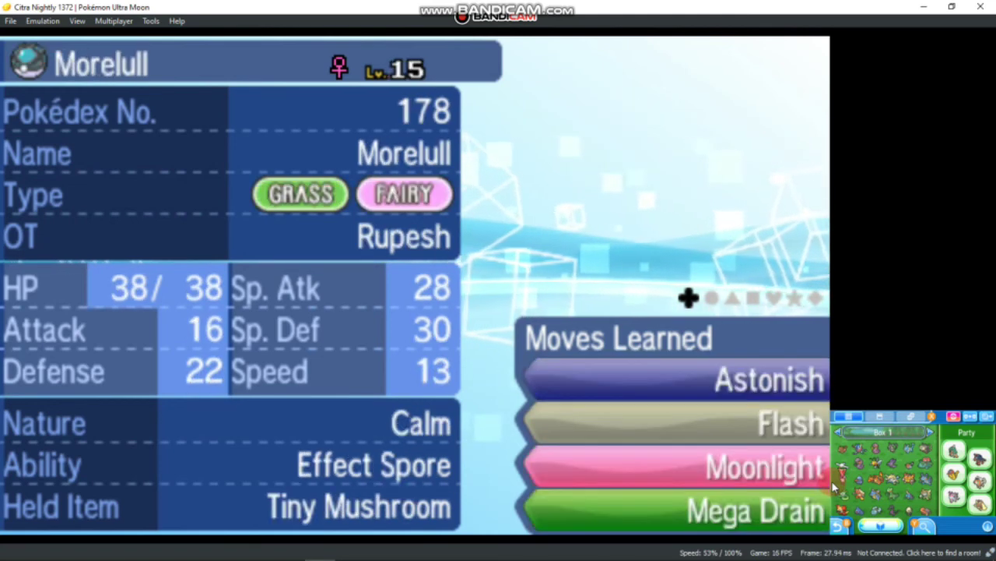
{"action": "key", "text": "Right"}
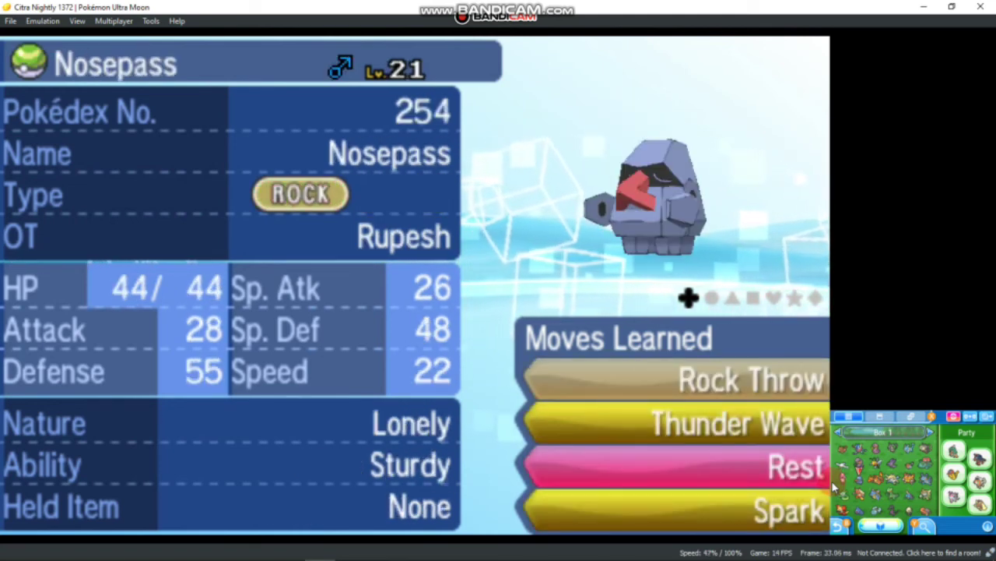
{"action": "key", "text": "Right"}
{"action": "key", "text": "Right"}
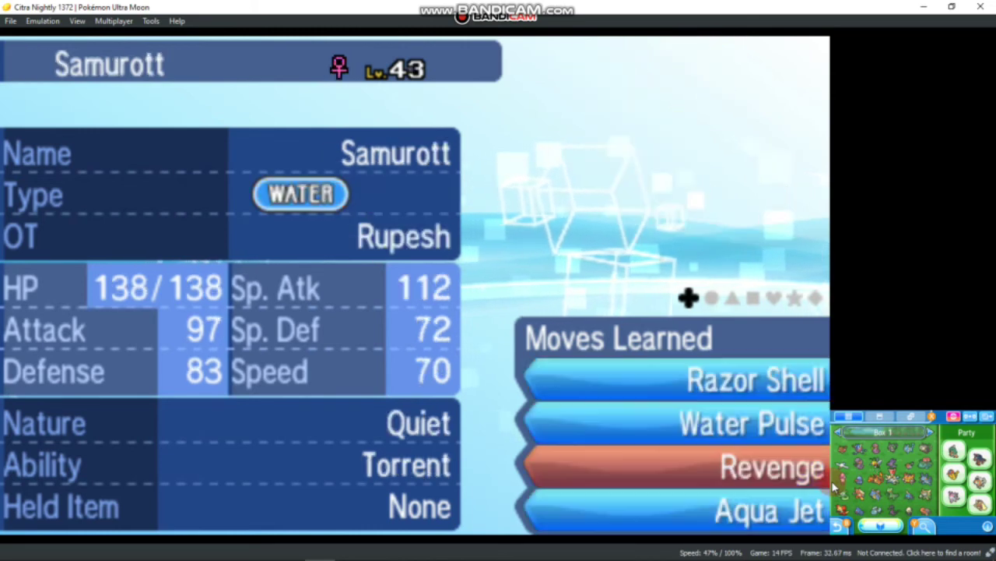
{"action": "key", "text": "Right"}
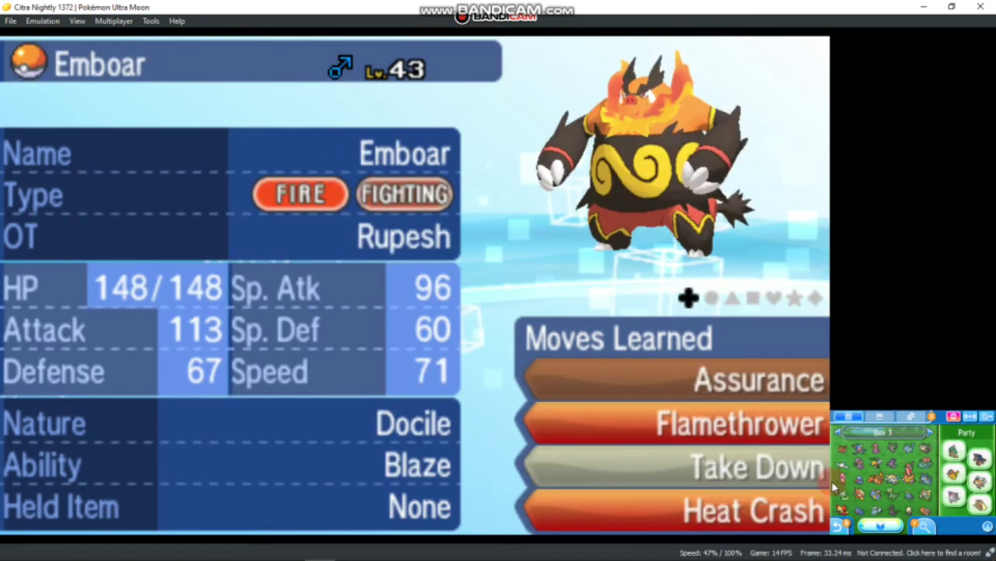
{"action": "key", "text": "Right"}
{"action": "key", "text": "Right"}
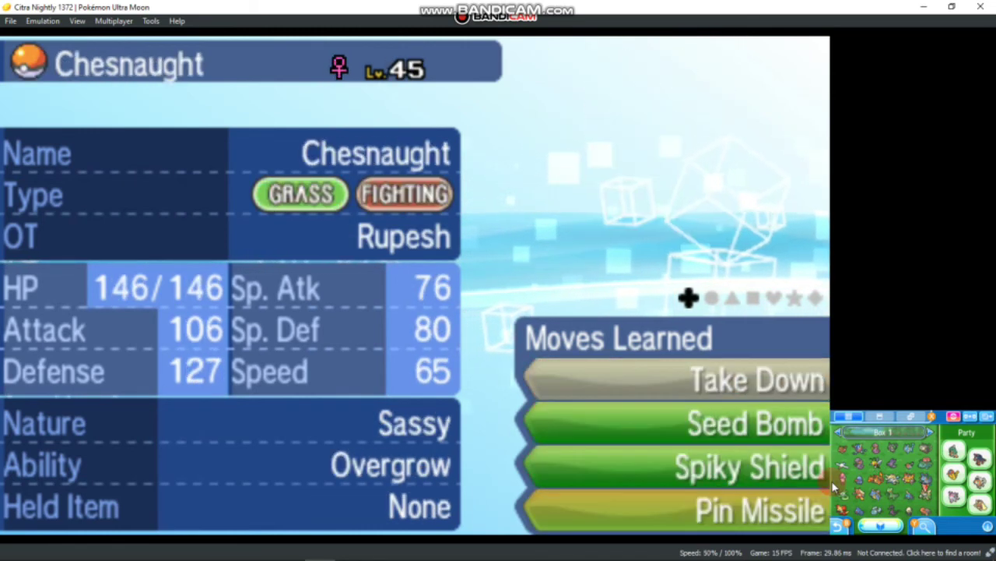
{"action": "key", "text": "Right"}
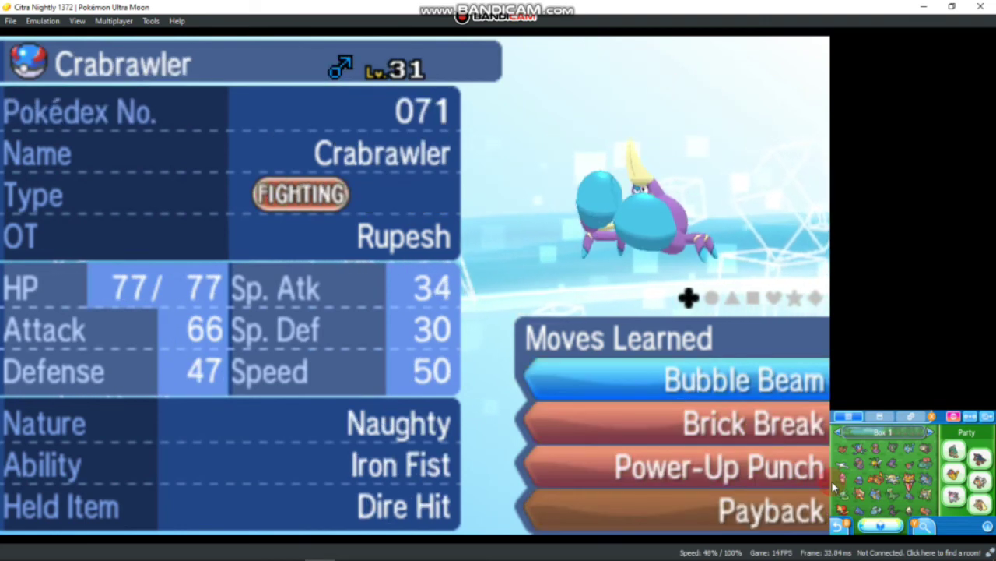
{"action": "key", "text": "Right"}
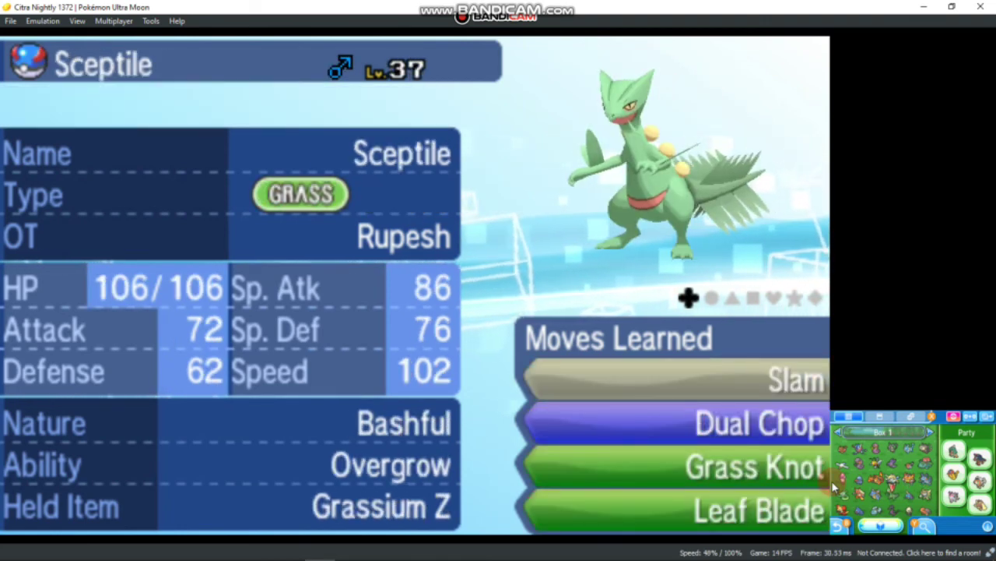
{"action": "key", "text": "Right"}
{"action": "key", "text": "Right"}
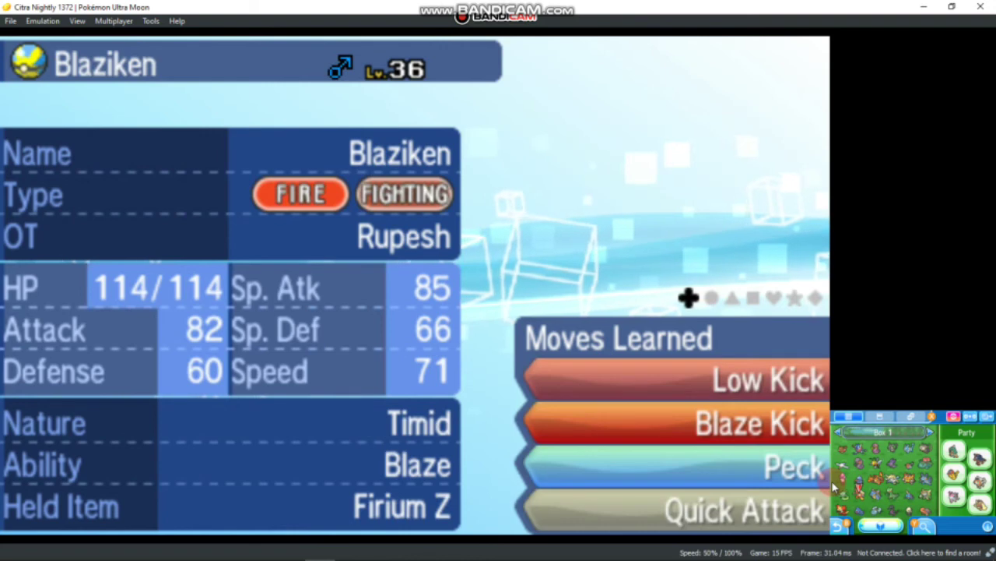
{"action": "key", "text": "Right"}
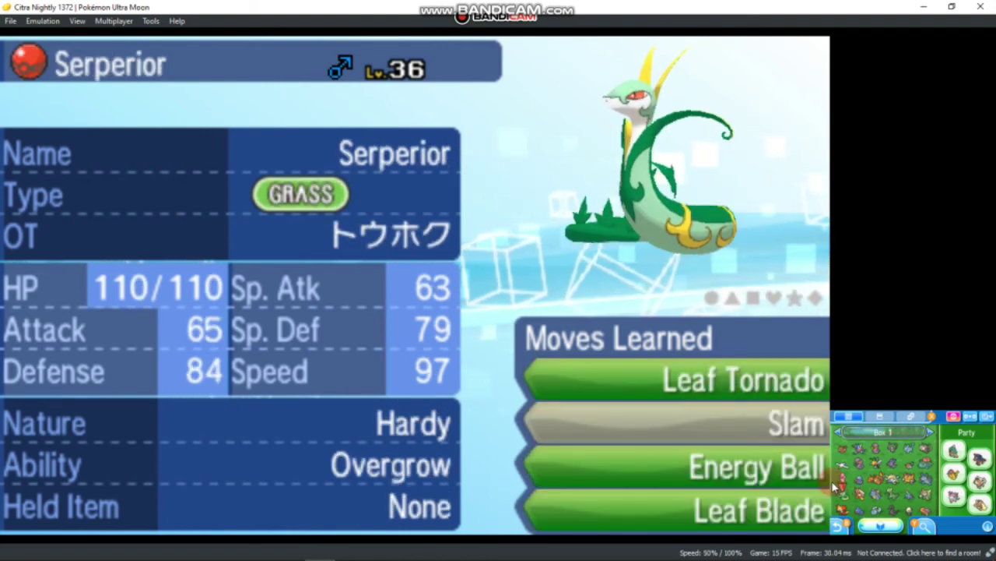
{"action": "key", "text": "Right"}
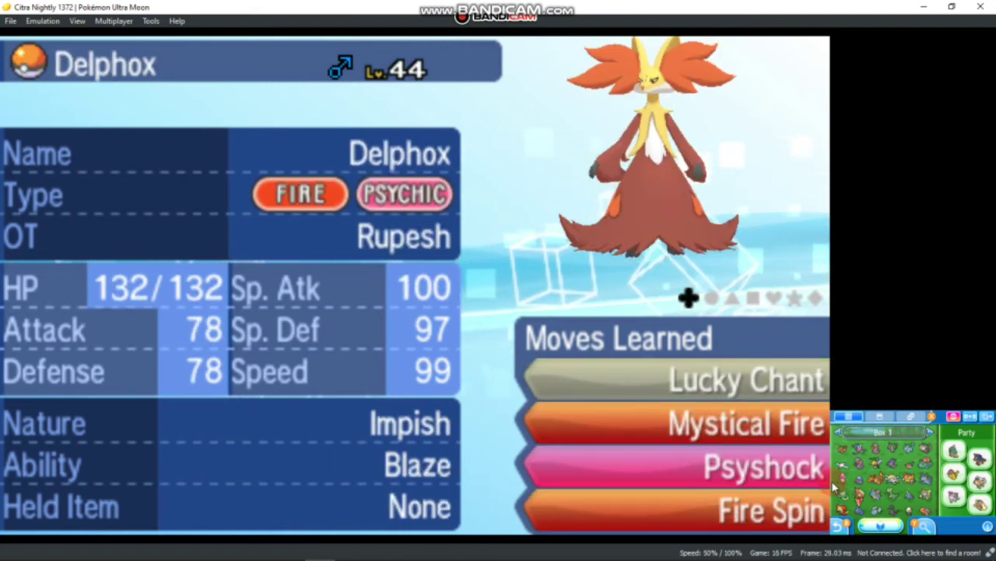
{"action": "key", "text": "Right"}
{"action": "key", "text": "Right"}
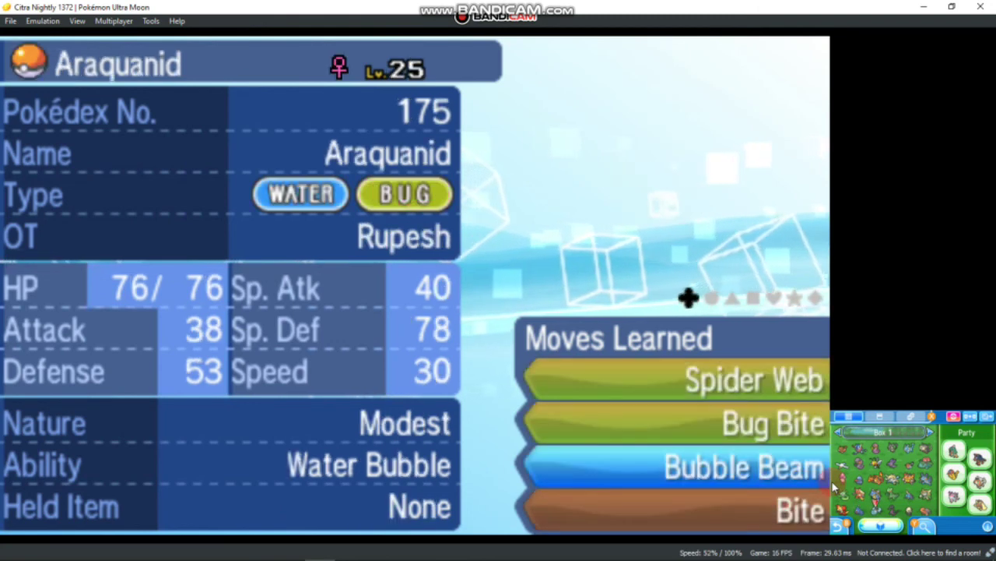
{"action": "key", "text": "Right"}
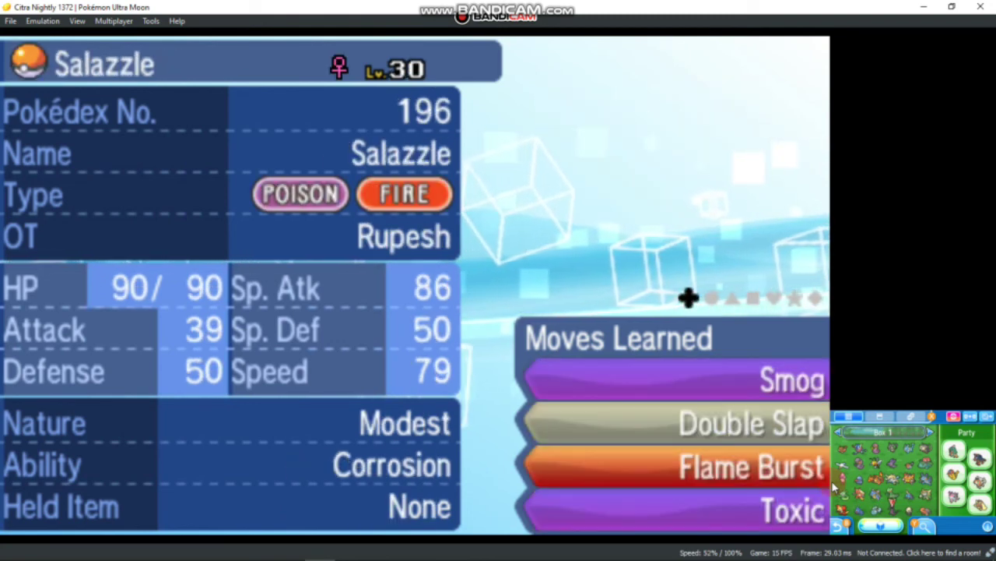
{"action": "key", "text": "Right"}
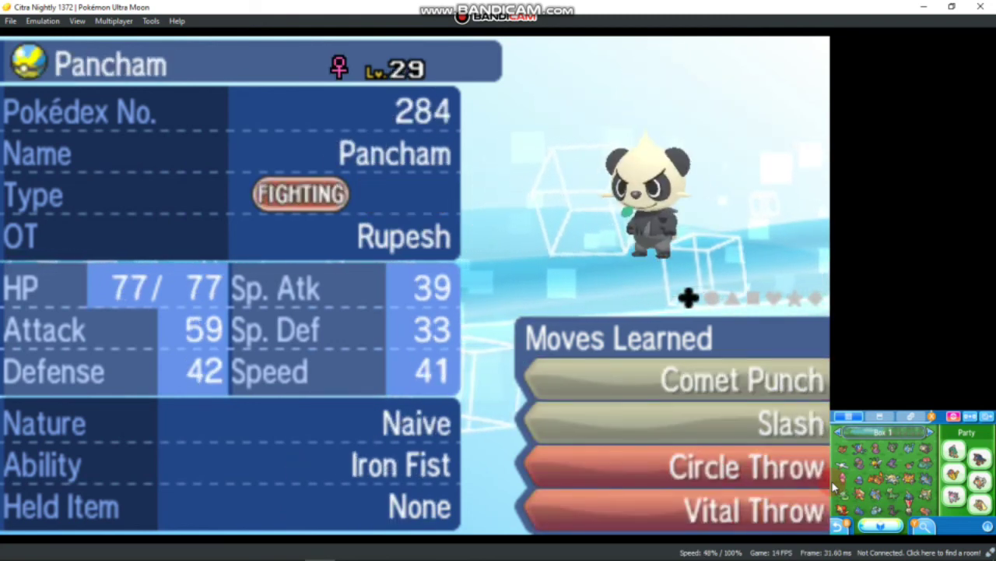
{"action": "key", "text": "Right"}
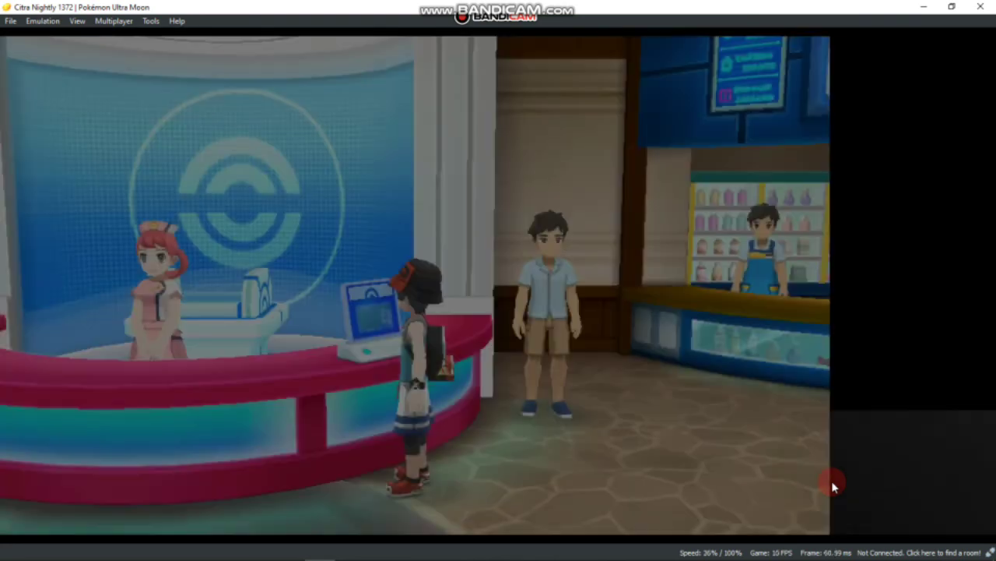
Step: Step away from the counter, save the game at Tapu Village, and dismiss the confirmation
{"action": "key", "text": "Down"}
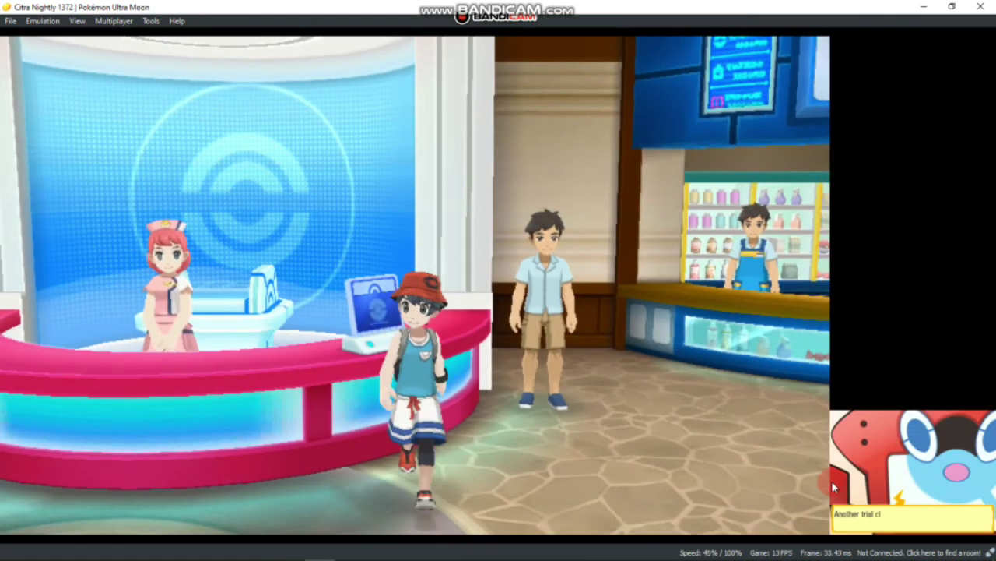
{"action": "key", "text": "x"}
{"action": "key", "text": "a"}
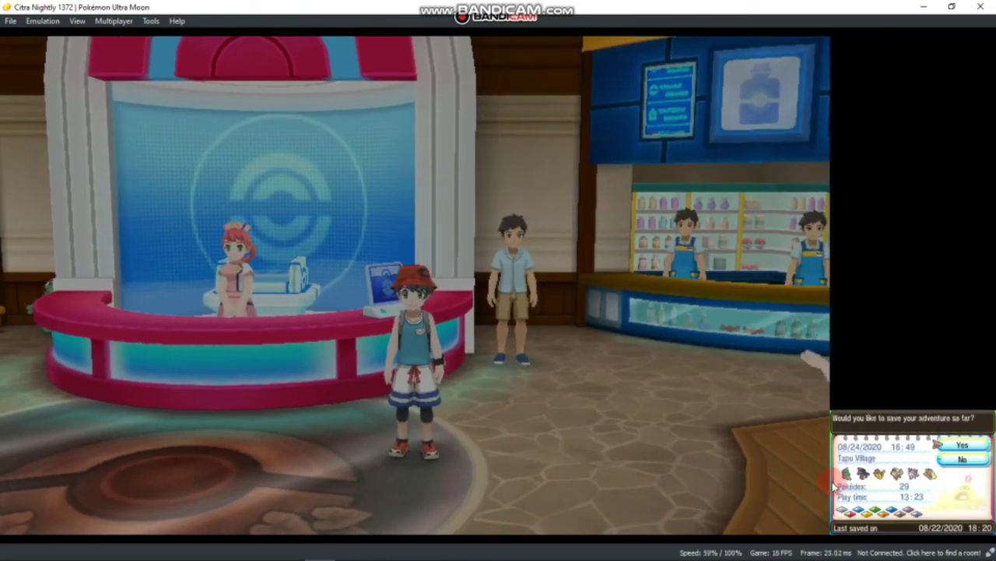
{"action": "key", "text": "a"}
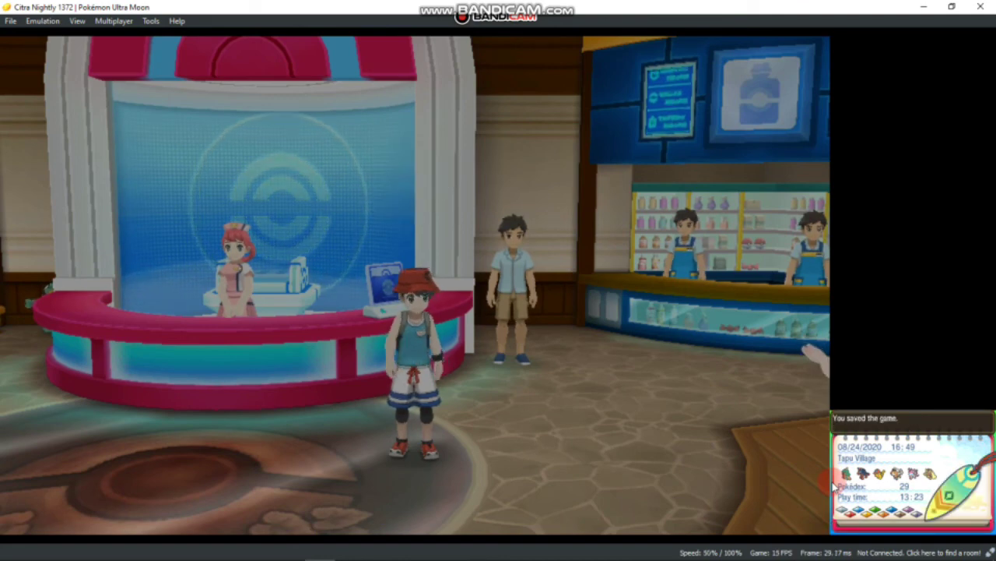
{"action": "key", "text": "a"}
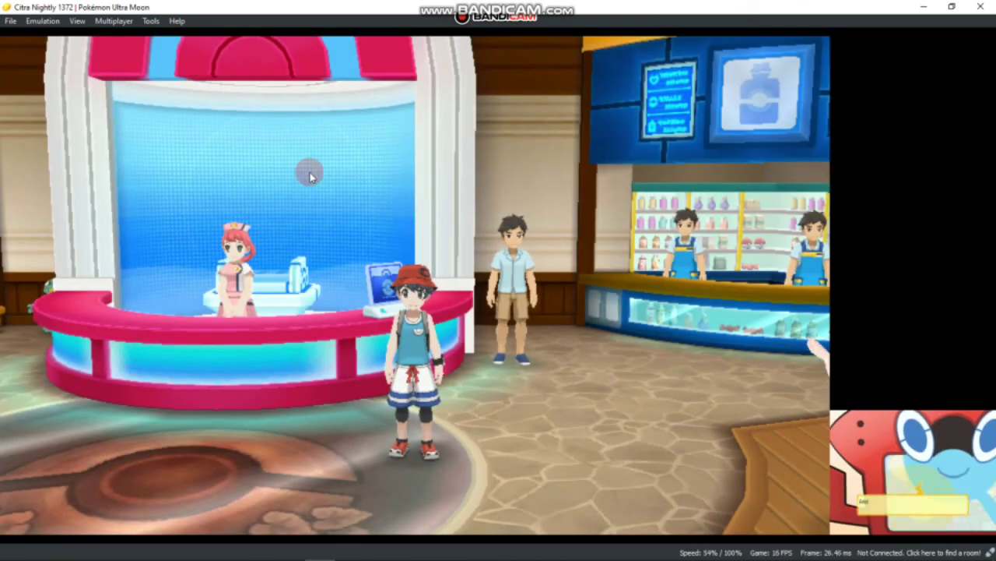